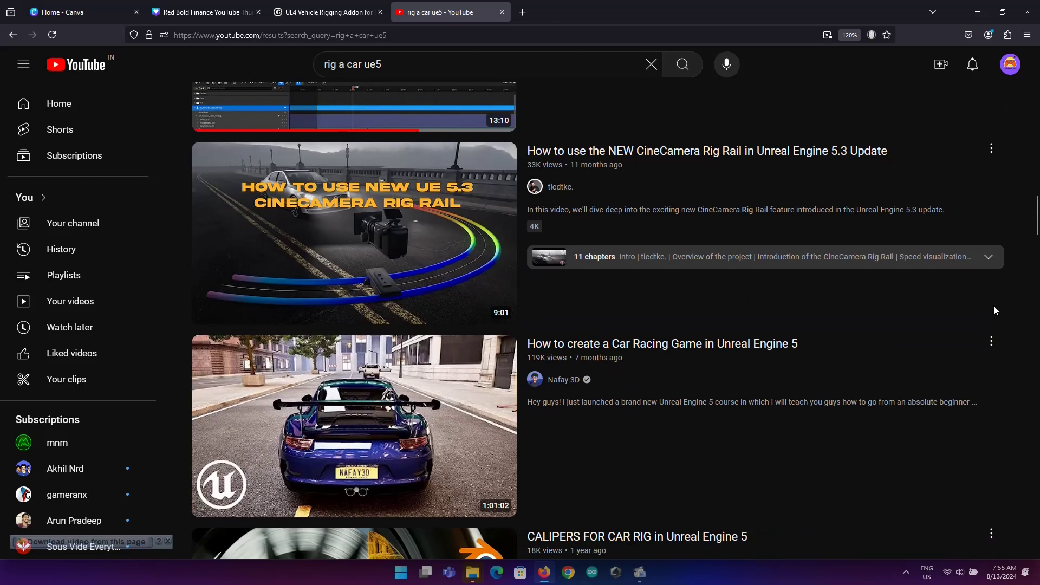
- Open the UE4 Vehicle Rigging Addon for Blender page and follow its Itch.io download link
click(325, 12)
scroll(119, 81, up, 4)
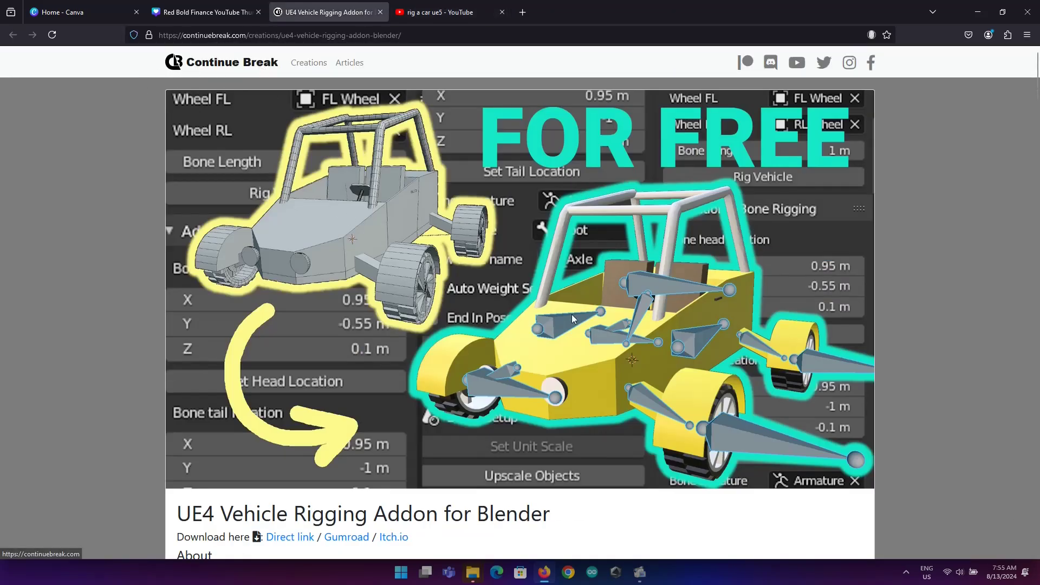
scroll(381, 357, down, 5)
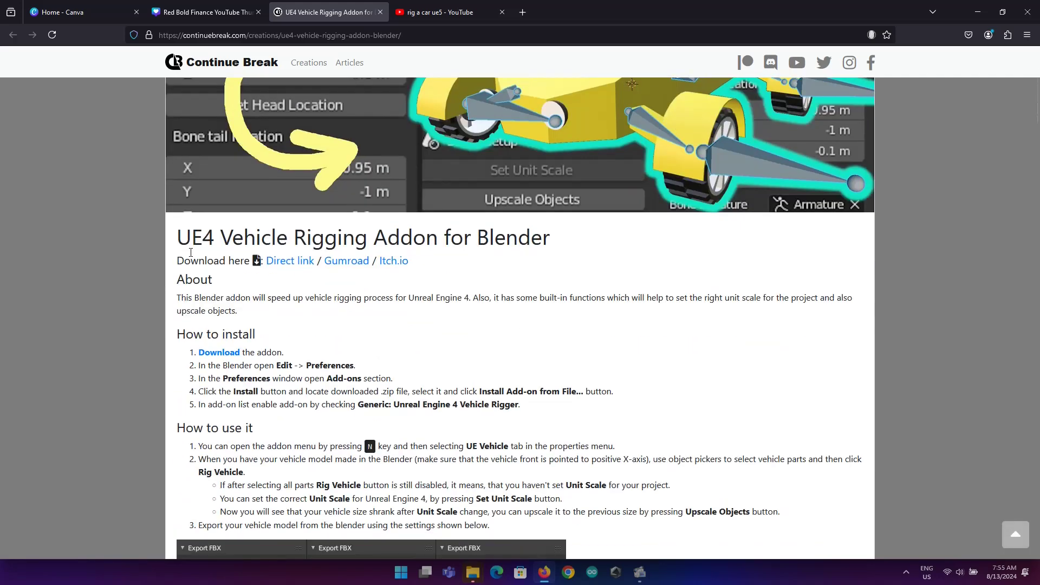
click(385, 271)
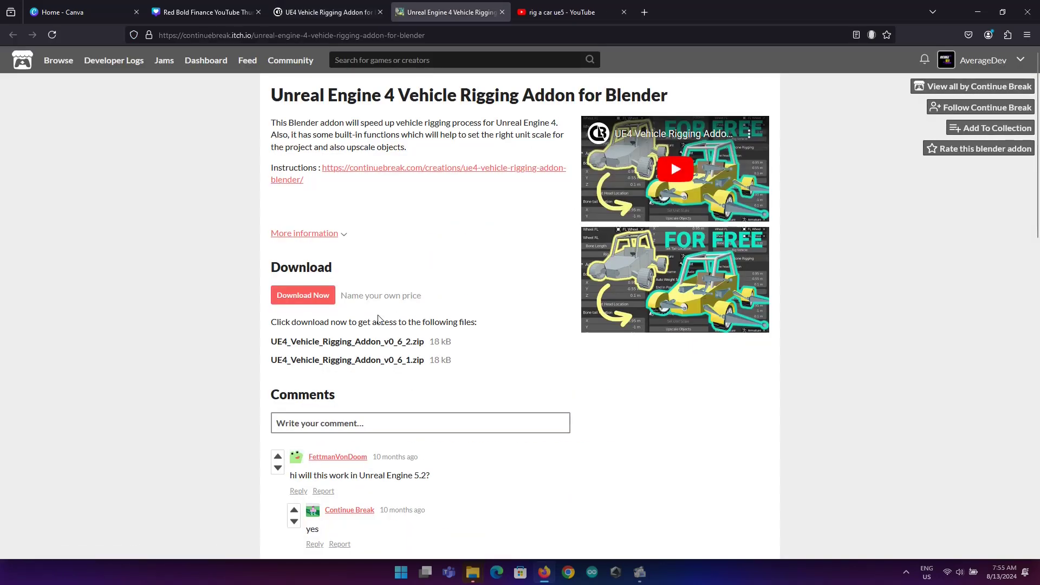
scroll(331, 340, down, 2)
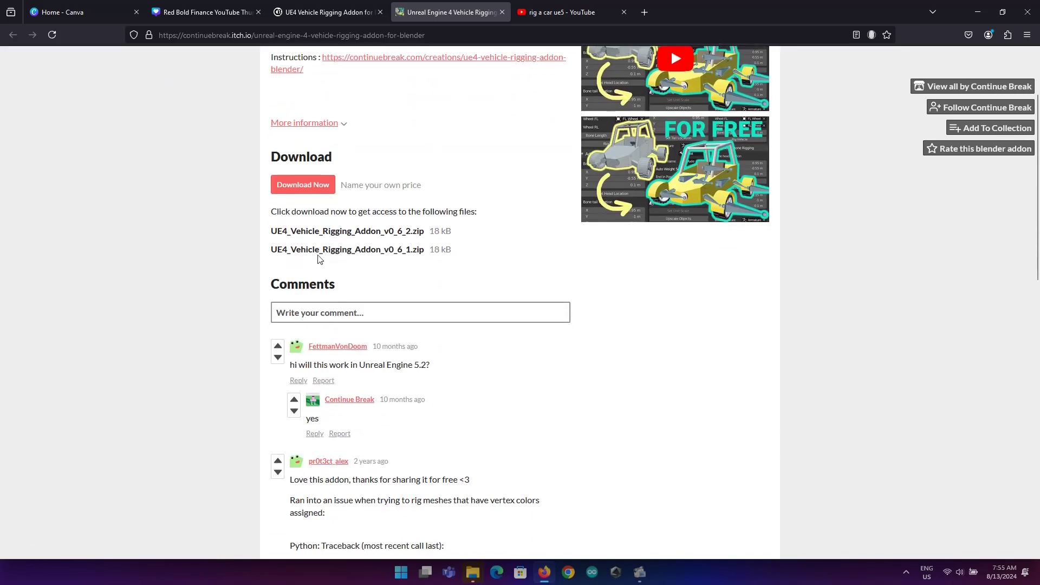
- Request the rigging add-on download, set the price to $0.00, and continue to the downloads without paying
click(320, 185)
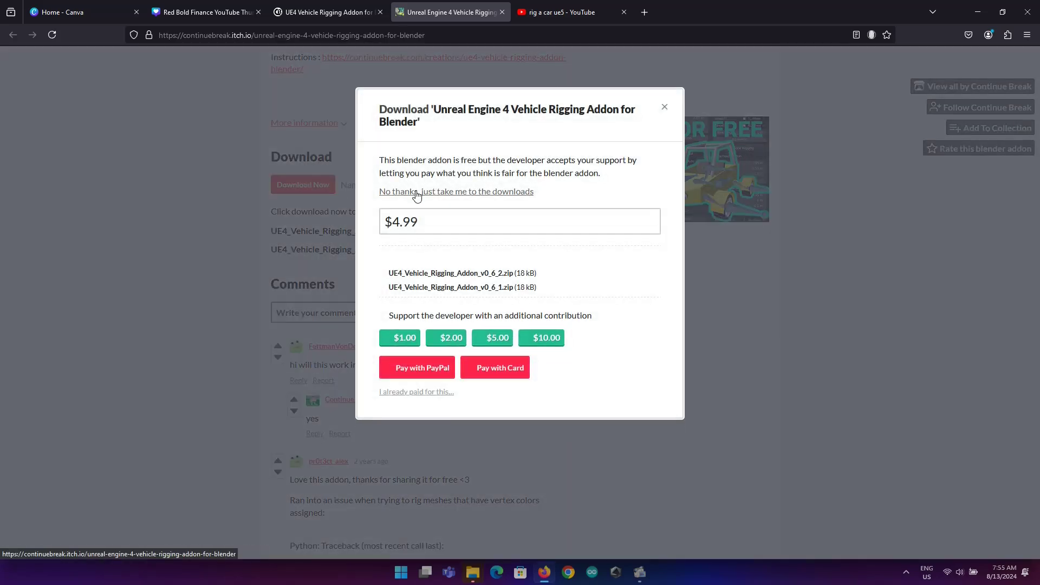
click(432, 221)
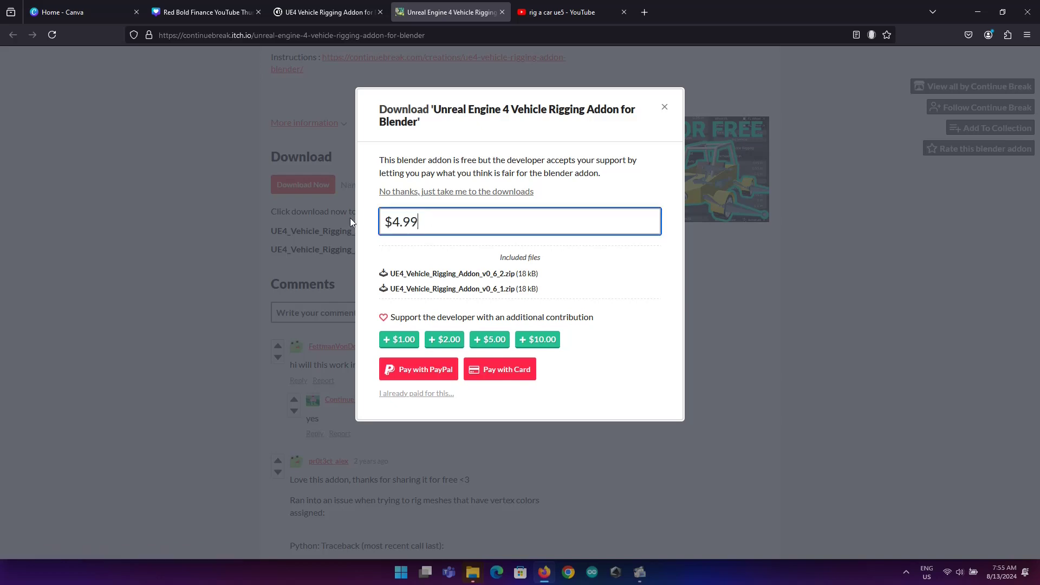
key(ctrl+a)
text($0.00)
click(483, 195)
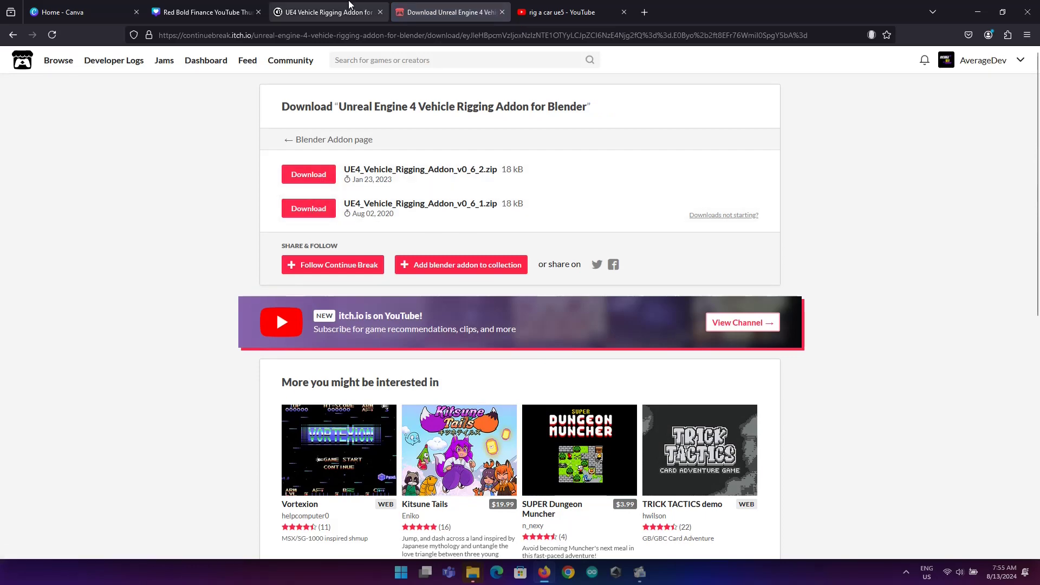
- Review the add-on's installation steps, usage instructions and FBX export settings on the Continue Break page
click(332, 13)
scroll(221, 365, down, 6)
scroll(219, 365, up, 3)
drag(178, 172, 709, 413)
click(709, 413)
scroll(704, 417, down, 4)
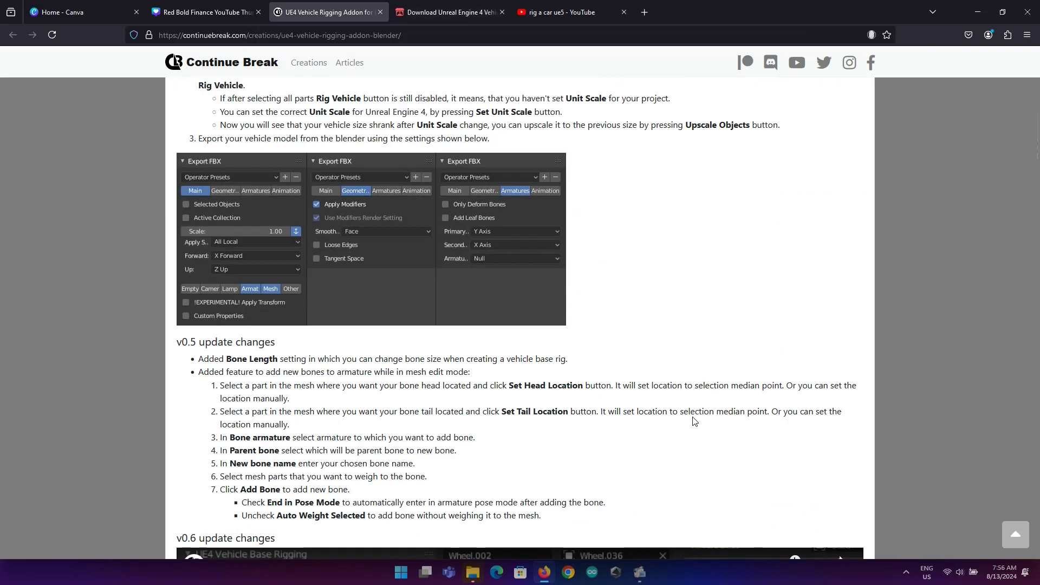
scroll(694, 422, up, 2)
- Launch Blender and open its preferences at the add-ons section
click(399, 575)
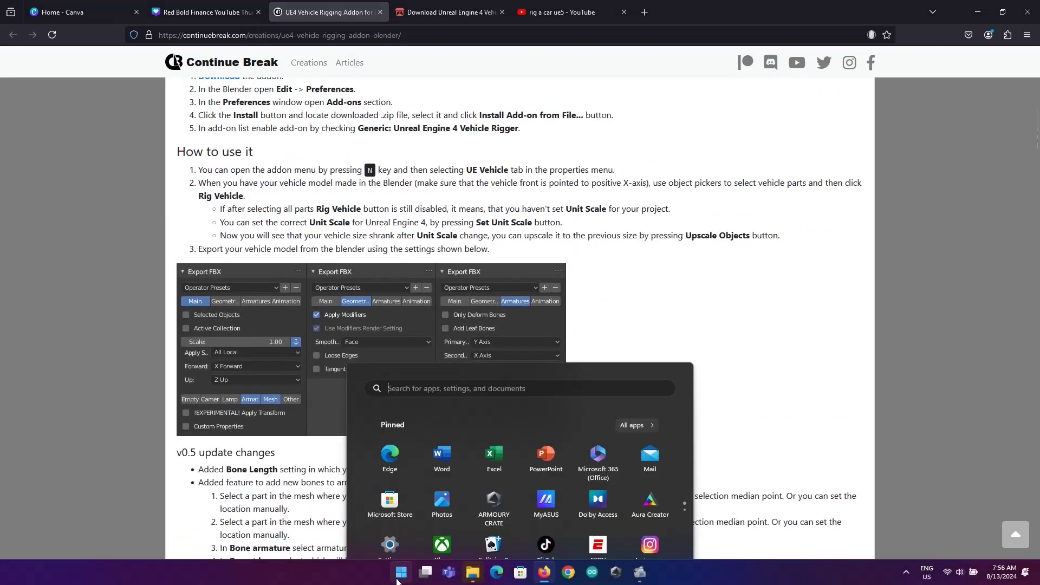
text(bl)
key(Return)
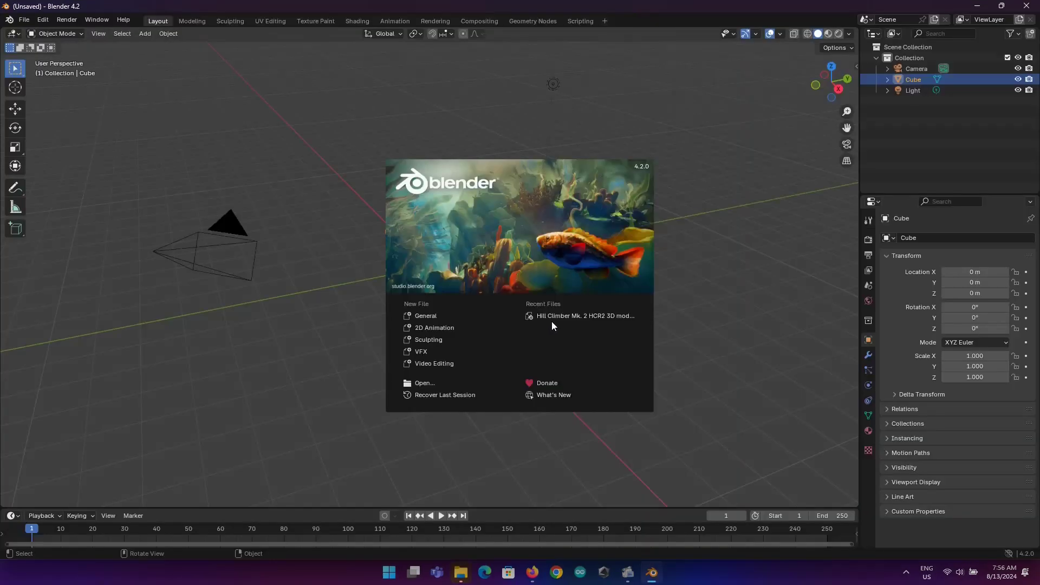
click(18, 22)
click(41, 19)
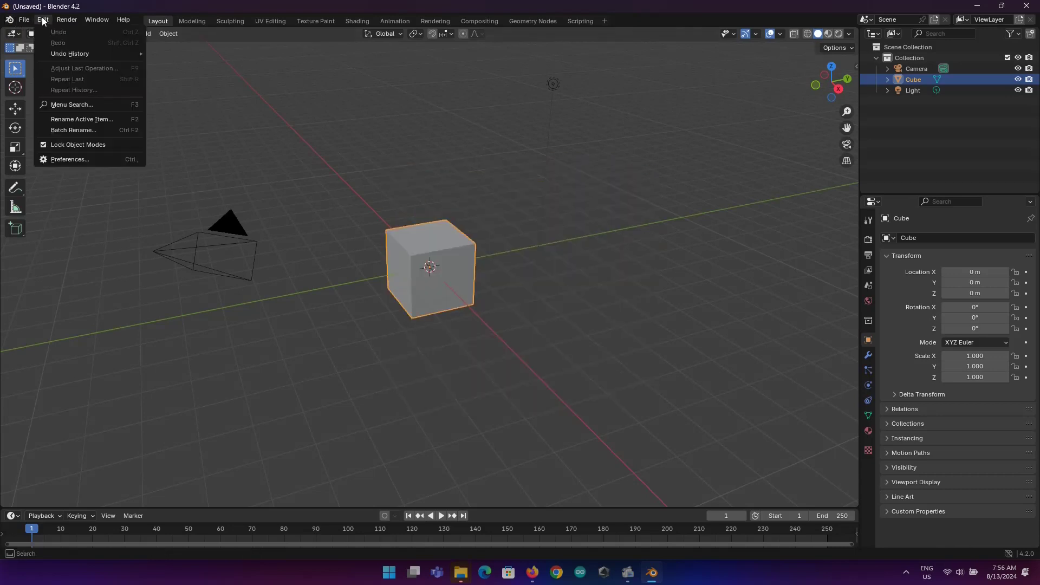
click(54, 158)
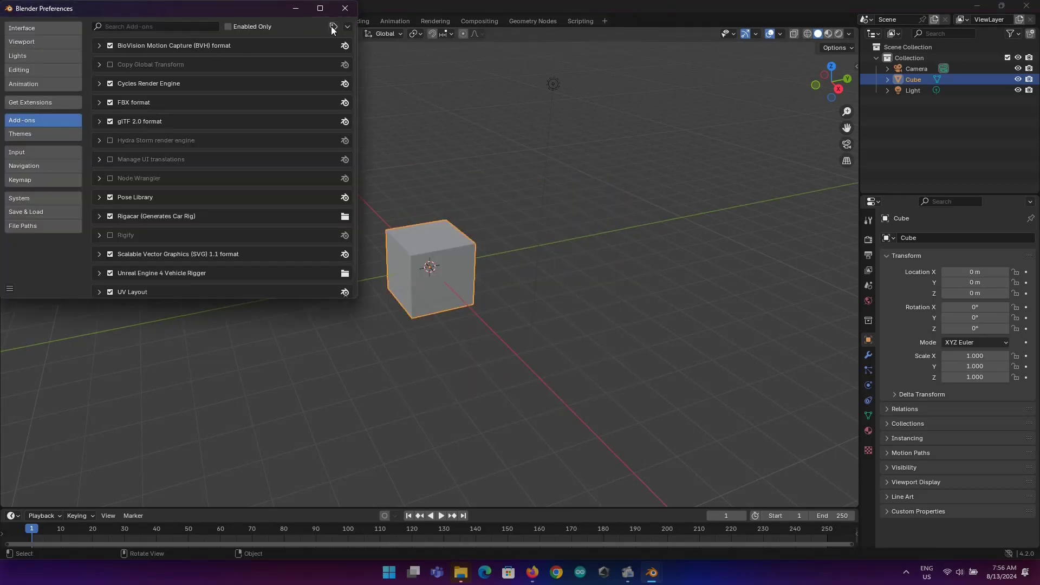
- Install the add-on from disk using UE4_Vehicle_Rigging_Addon_v0_6_2.zip in the Downloads\Compressed folder
click(347, 27)
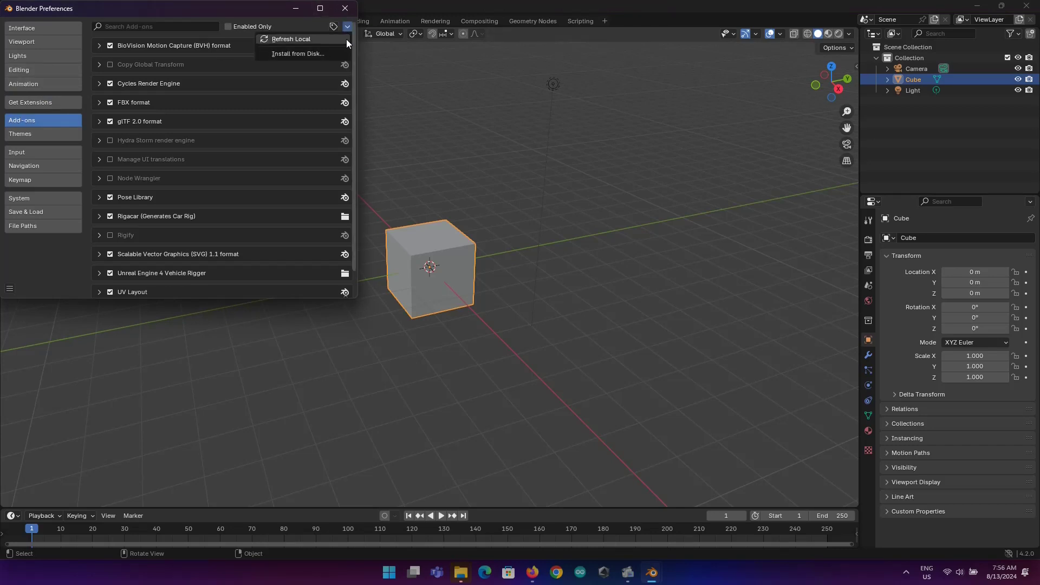
click(304, 53)
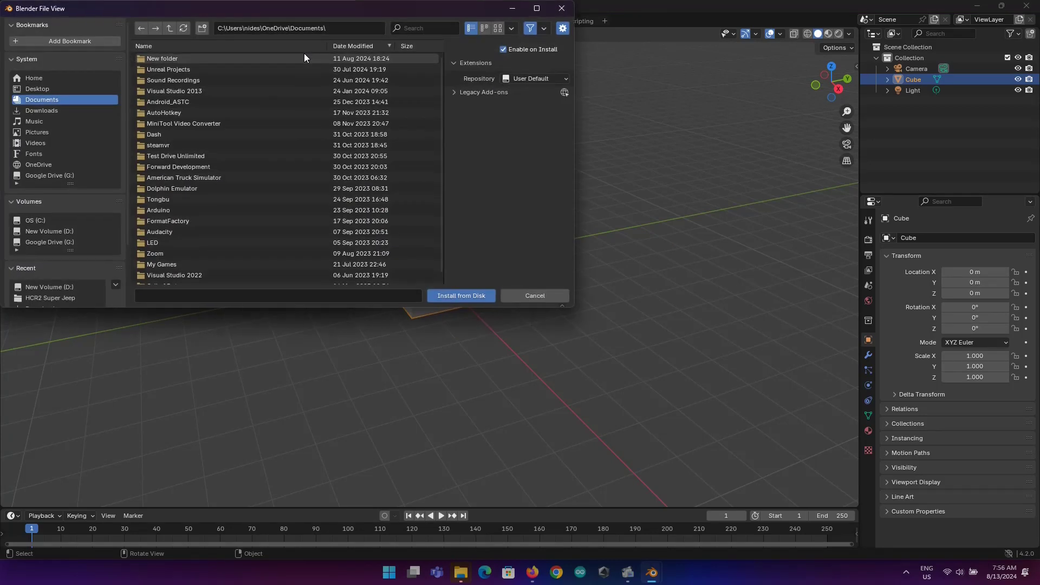
click(51, 110)
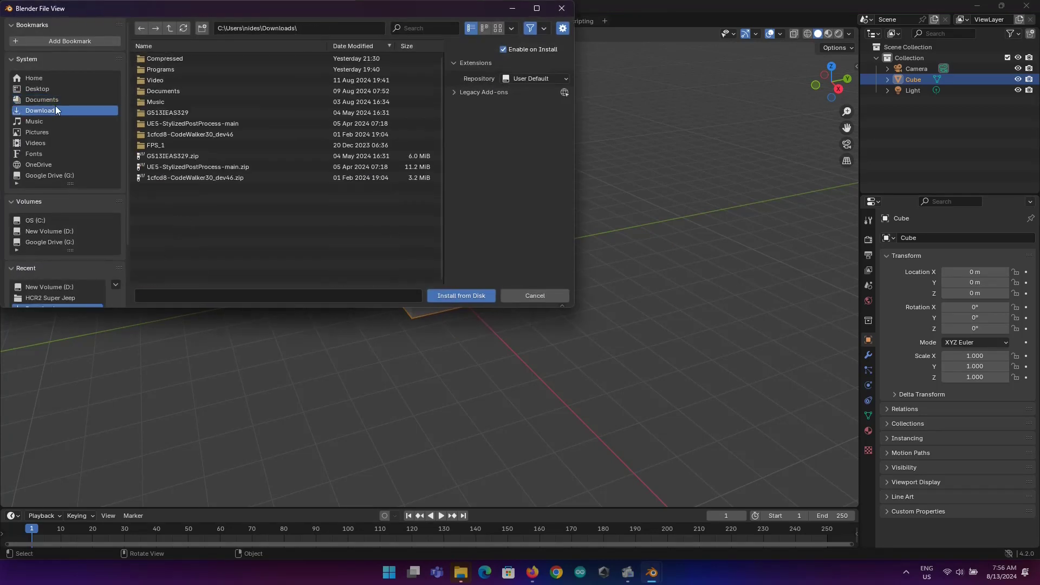
double_click(176, 59)
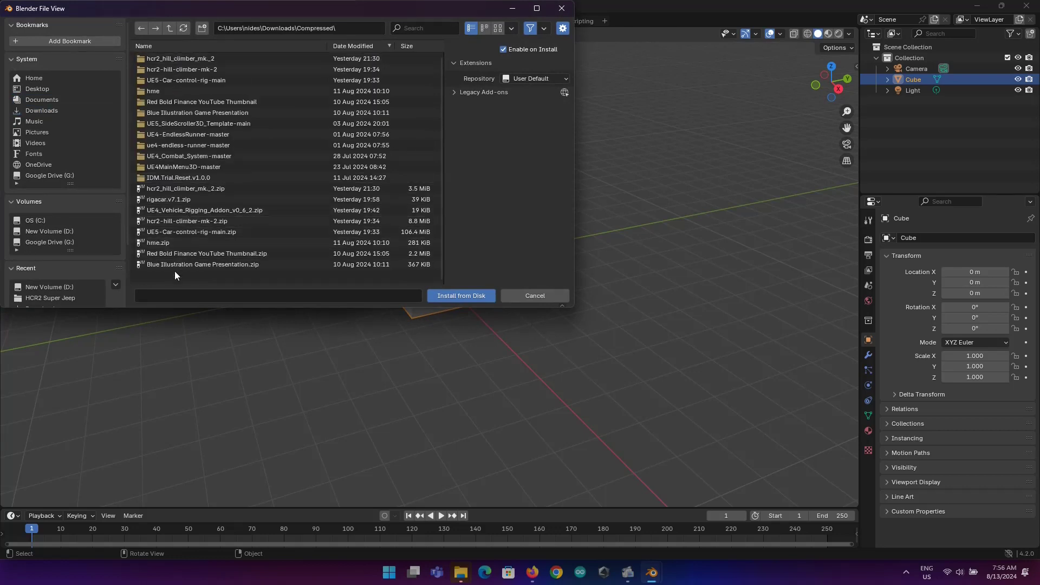
click(246, 210)
click(444, 294)
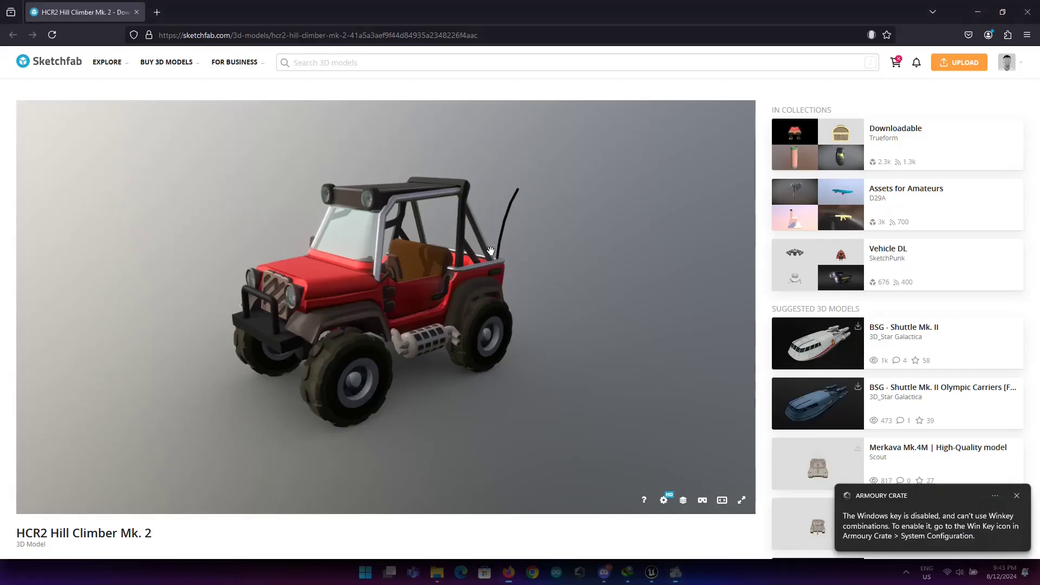
- Look through the HCR2 Hill Climber Mk. 2 page on Sketchfab and request the 3D model download
scroll(234, 287, down, 6)
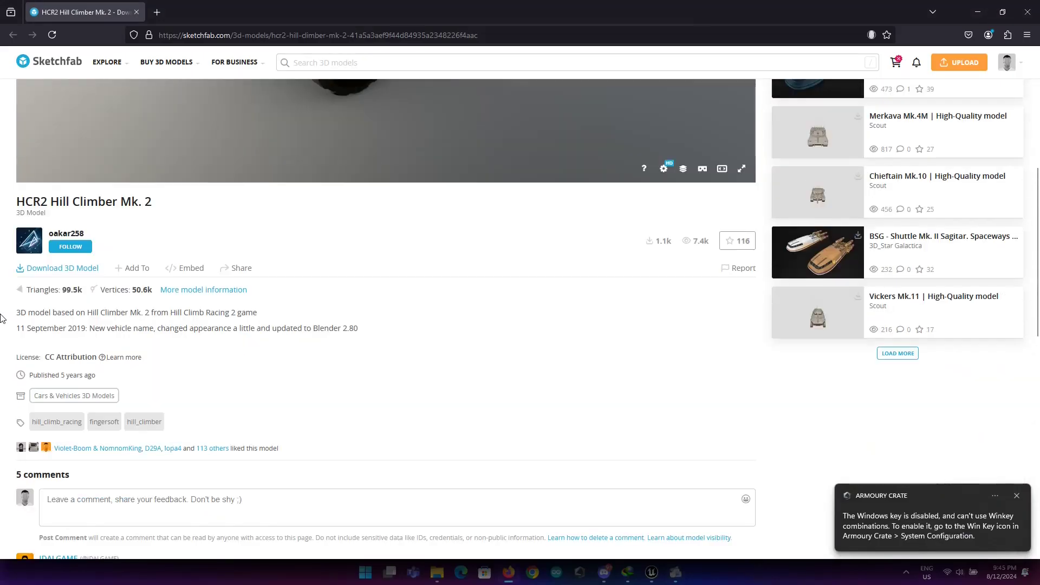
scroll(235, 287, up, 4)
drag(234, 287, 180, 296)
scroll(180, 296, down, 6)
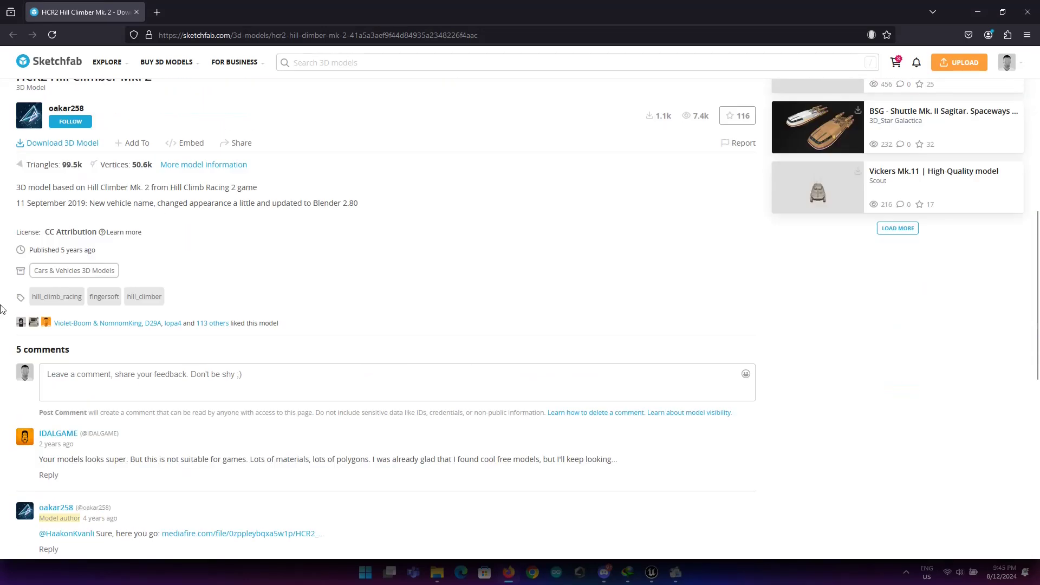
scroll(58, 200, up, 2)
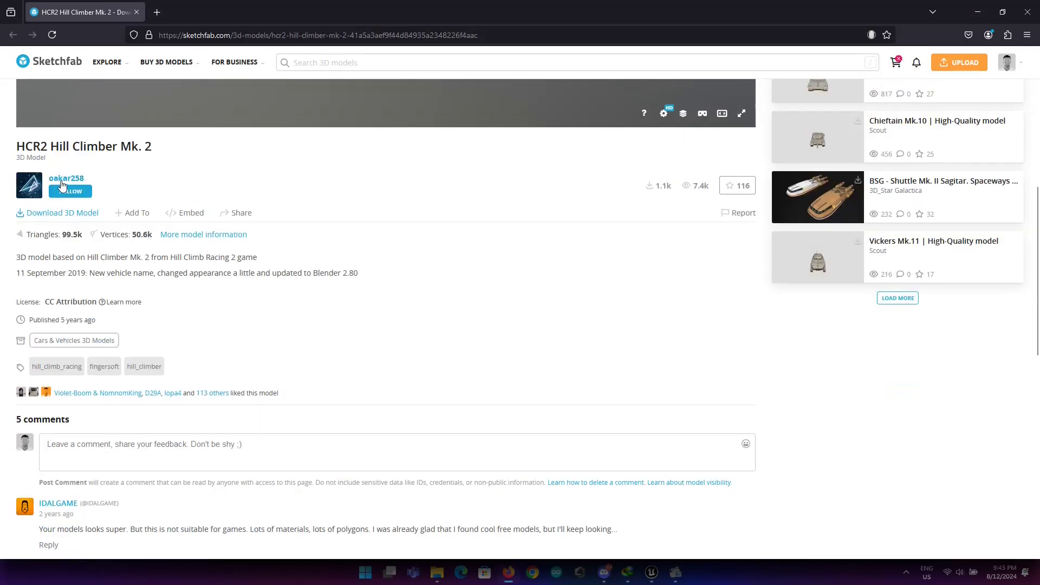
click(63, 212)
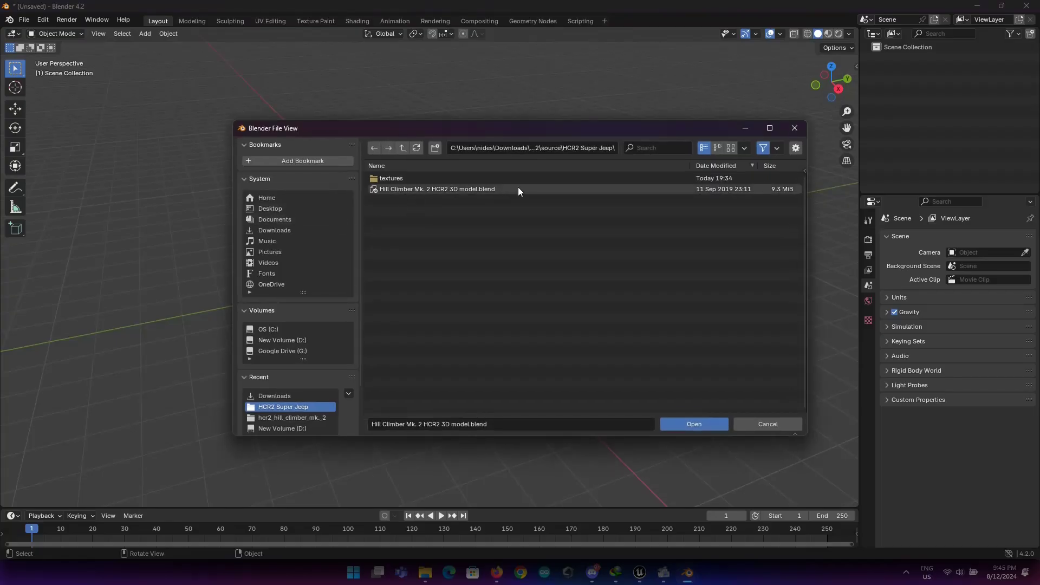
- Open Hill Climber Mk. 2 HCR2 3D model.blend in Blender and delete Collection 1 while keeping its objects
double_click(518, 189)
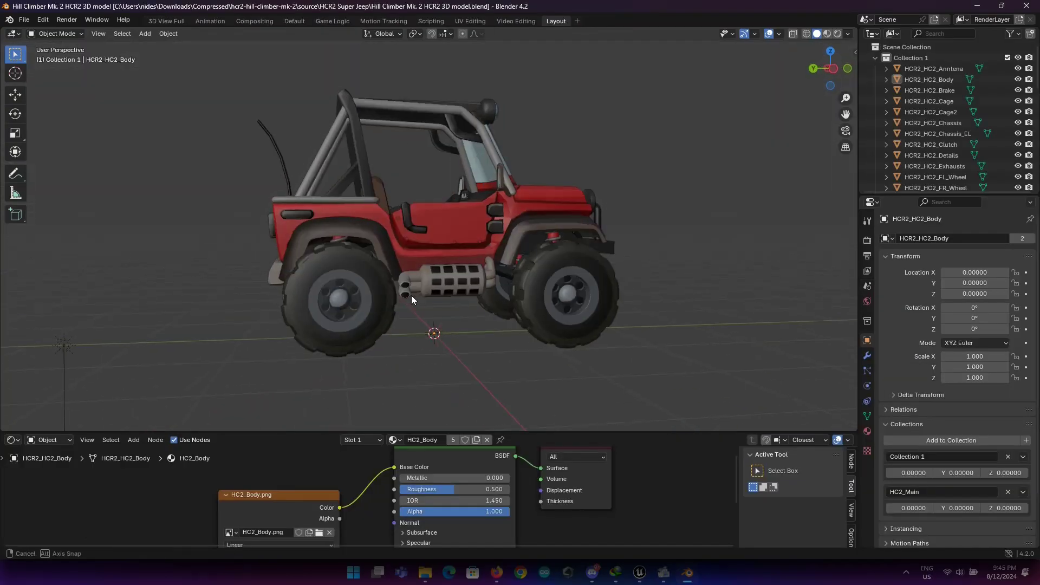
middle_drag(411, 294, 269, 302)
click(924, 68)
click(922, 58)
key(Delete)
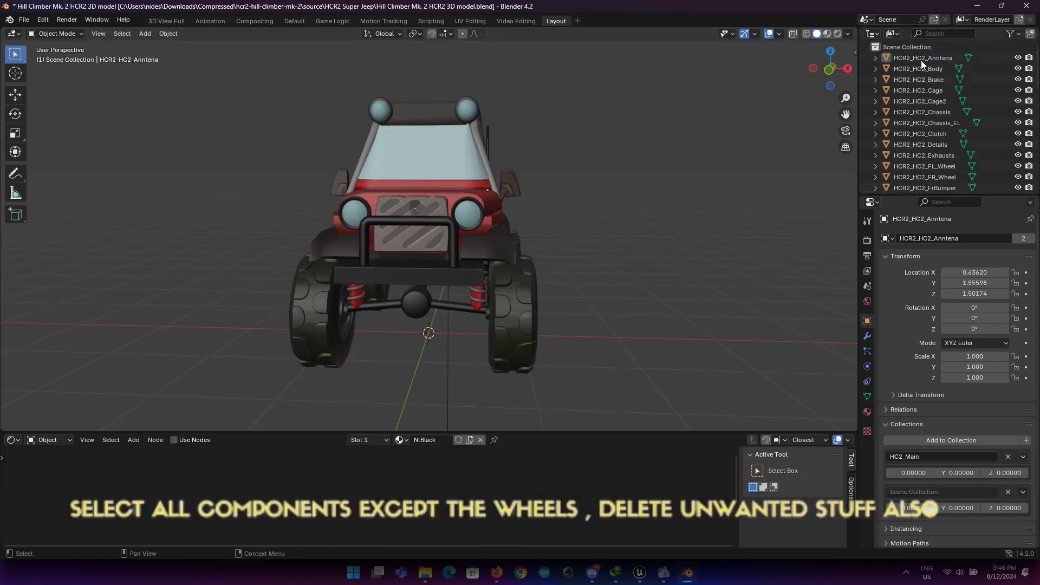
- Join all jeep components except the four wheels into one object, with HCR2_HC2_TailLights as the active object
click(921, 60)
ctrl+click(932, 68)
ctrl+click(929, 79)
ctrl+click(929, 91)
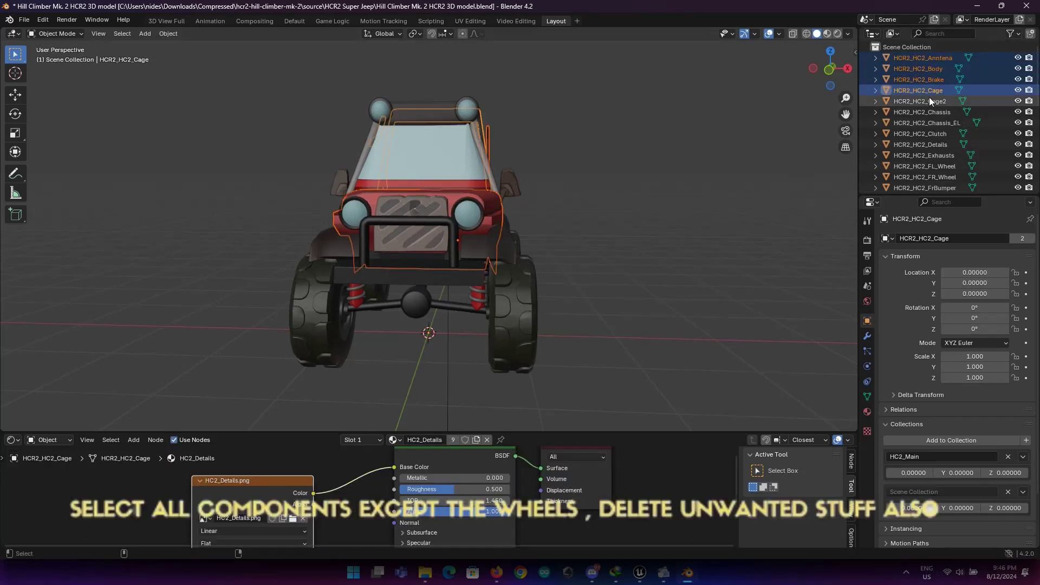
ctrl+click(929, 100)
ctrl+click(929, 112)
ctrl+click(927, 123)
ctrl+click(926, 133)
ctrl+click(924, 145)
scroll(955, 145, down, 2)
scroll(954, 145, down, 1)
ctrl+click(947, 90)
ctrl+click(942, 123)
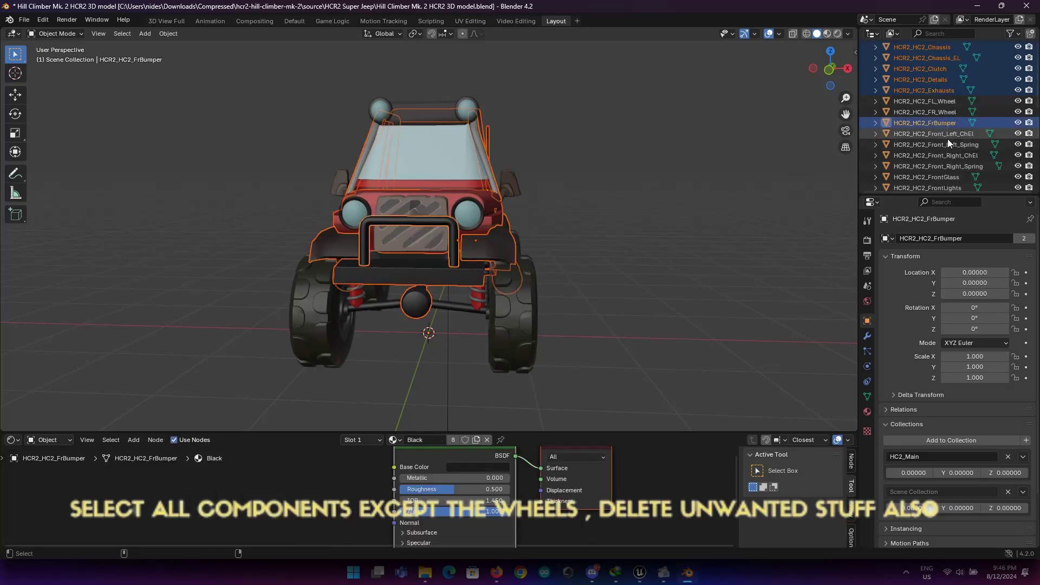
ctrl+click(947, 134)
ctrl+click(947, 144)
ctrl+click(945, 155)
ctrl+click(945, 166)
scroll(953, 135, down, 2)
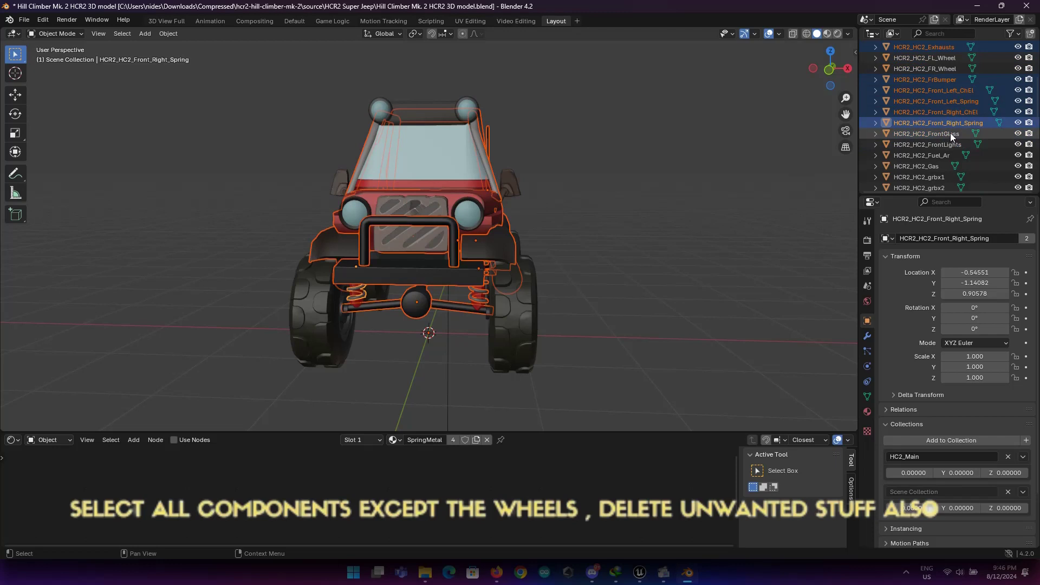
ctrl+click(951, 133)
ctrl+click(941, 144)
ctrl+click(936, 155)
ctrl+click(932, 166)
ctrl+click(929, 177)
scroll(954, 148, down, 3)
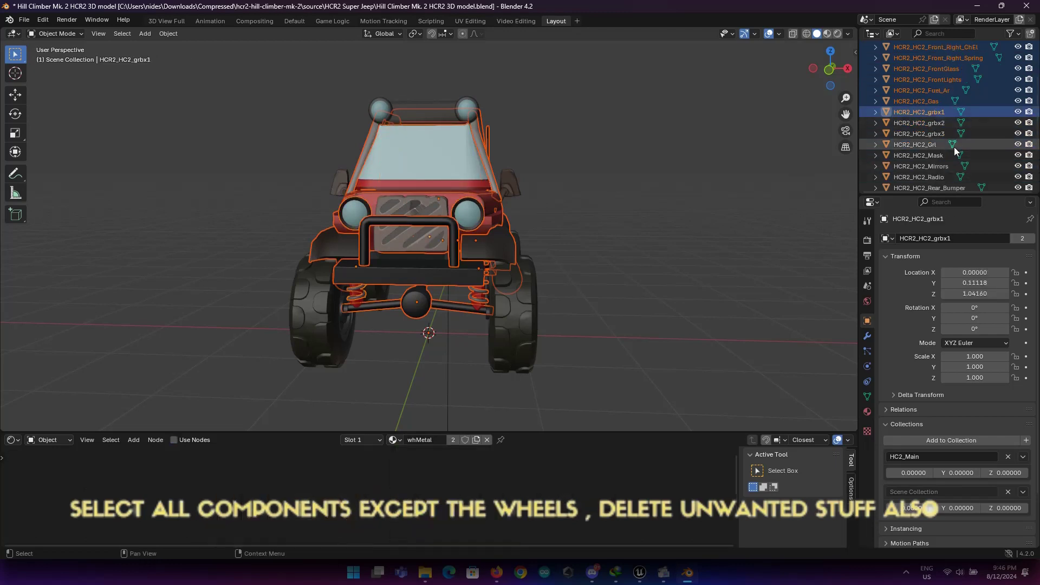
ctrl+click(935, 123)
ctrl+click(934, 134)
ctrl+click(931, 145)
ctrl+click(930, 156)
ctrl+click(926, 166)
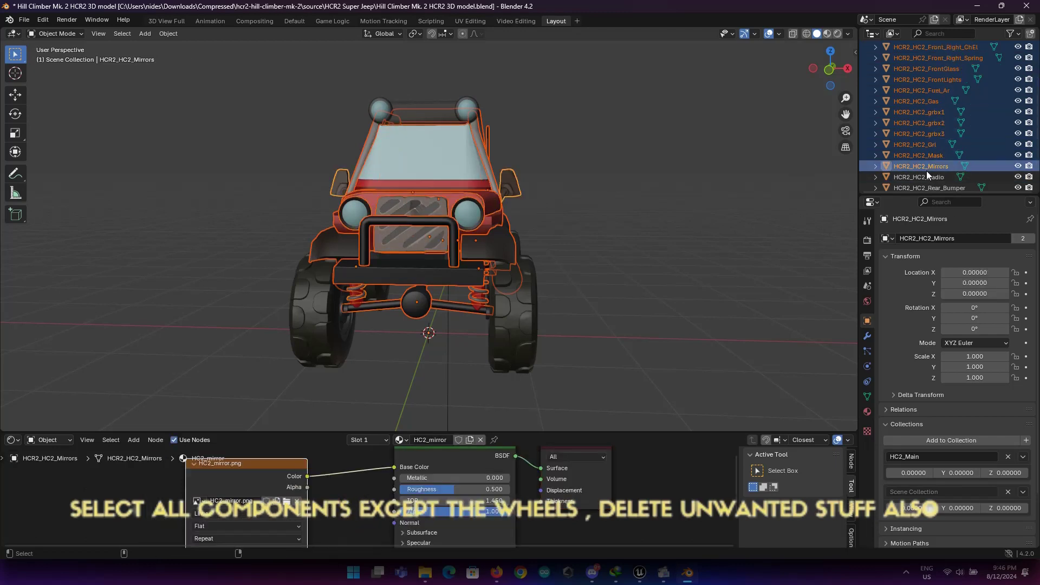
ctrl+click(926, 174)
scroll(933, 155, down, 3)
ctrl+click(940, 124)
ctrl+click(939, 136)
ctrl+click(939, 143)
ctrl+click(937, 155)
ctrl+click(933, 166)
ctrl+click(930, 176)
scroll(947, 151, down, 3)
ctrl+click(941, 112)
ctrl+click(931, 123)
ctrl+click(929, 134)
ctrl+click(931, 144)
ctrl+click(931, 156)
ctrl+click(930, 158)
ctrl+click(943, 168)
scroll(946, 168, down, 2)
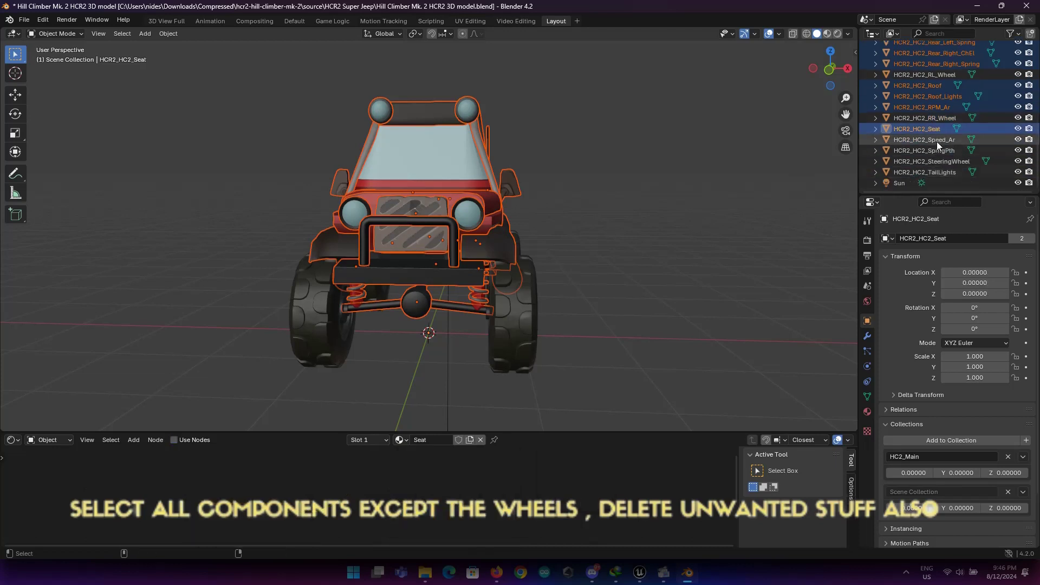
ctrl+click(937, 141)
ctrl+click(938, 151)
ctrl+click(939, 161)
ctrl+click(936, 171)
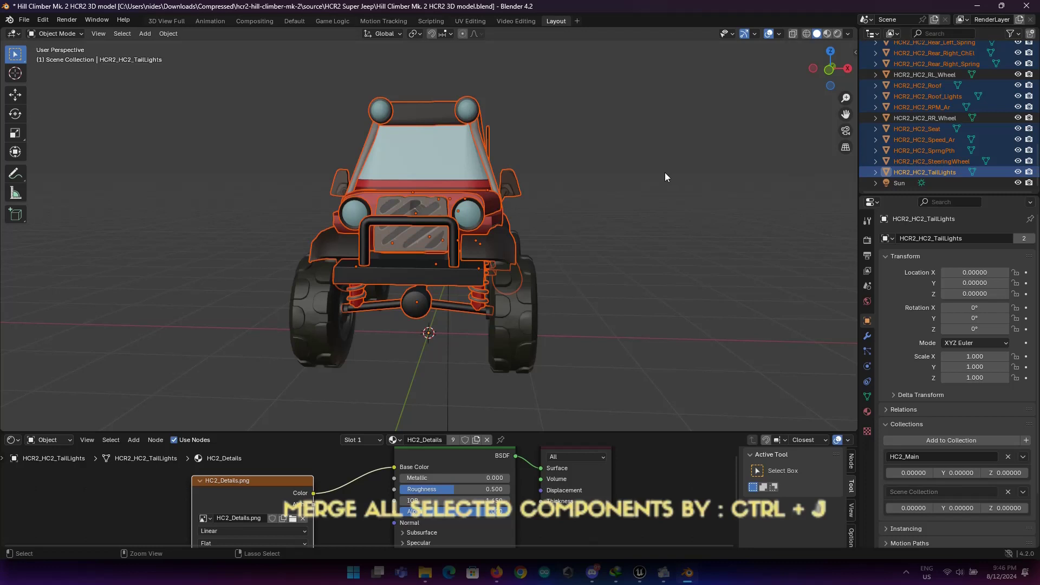
key(ctrl+j)
- Delete the Sun light from the scene
click(615, 180)
click(897, 108)
key(Delete)
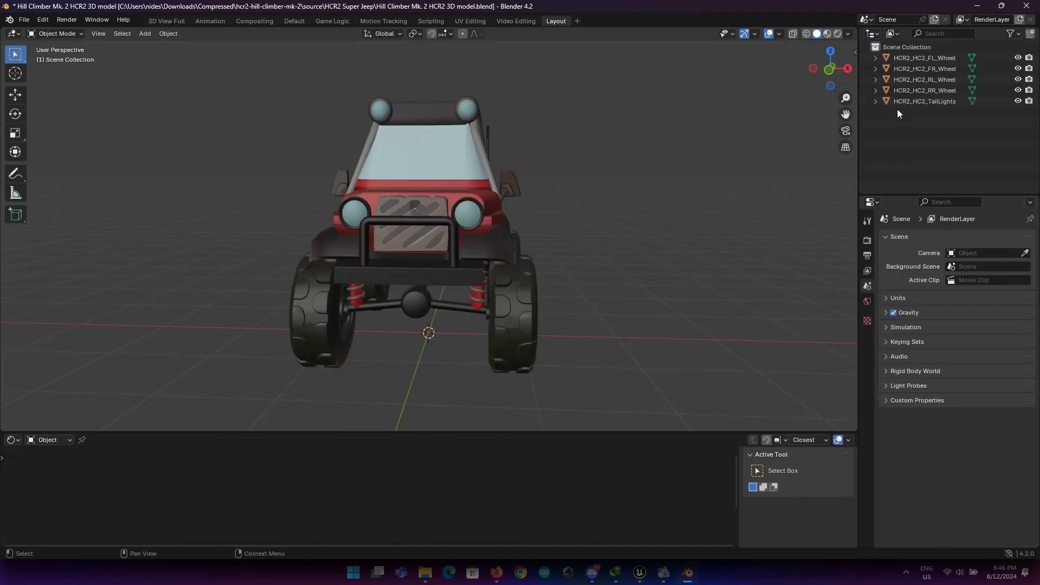
- Rotate the joined body and all four wheels 90° about the global Z axis
drag(831, 69, 698, 80)
click(842, 72)
key(a)
key(r)
text(90)
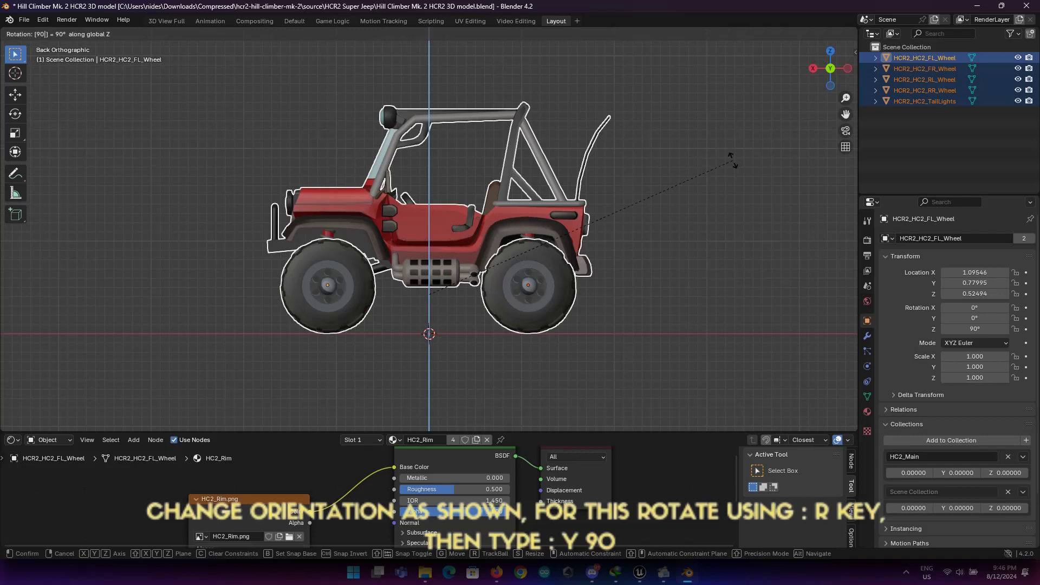
key(Return)
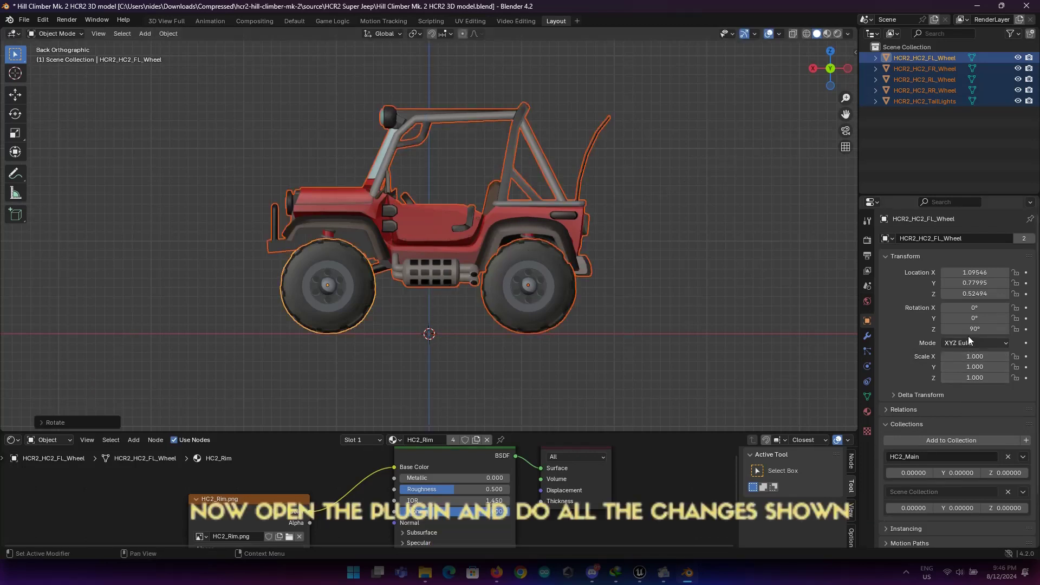
- Assign the joined jeep body as the Vehicle Base in the UE4 Vehicle Base Rigging settings
scroll(509, 223, down, 2)
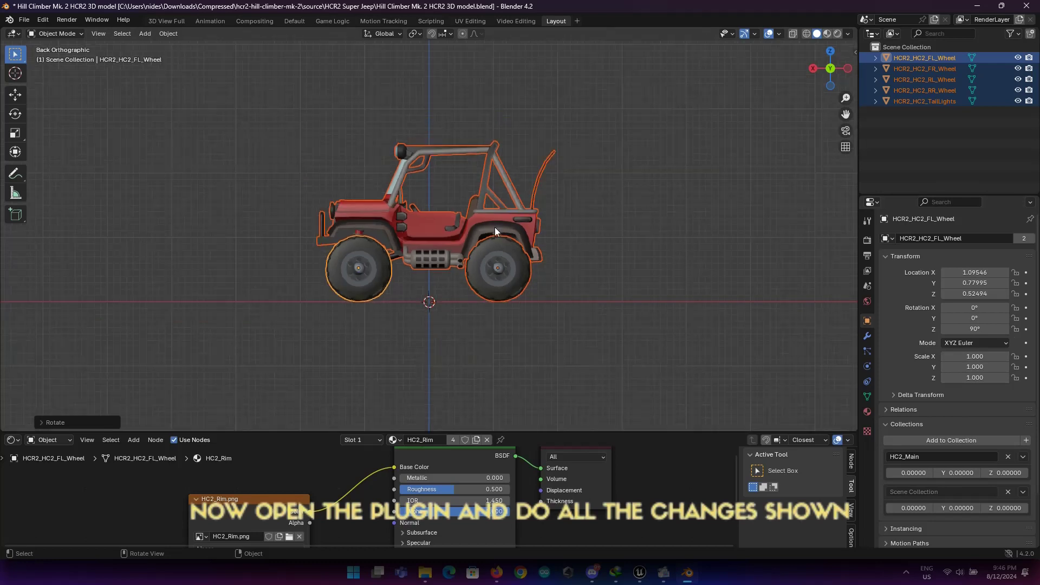
click(757, 185)
key(n)
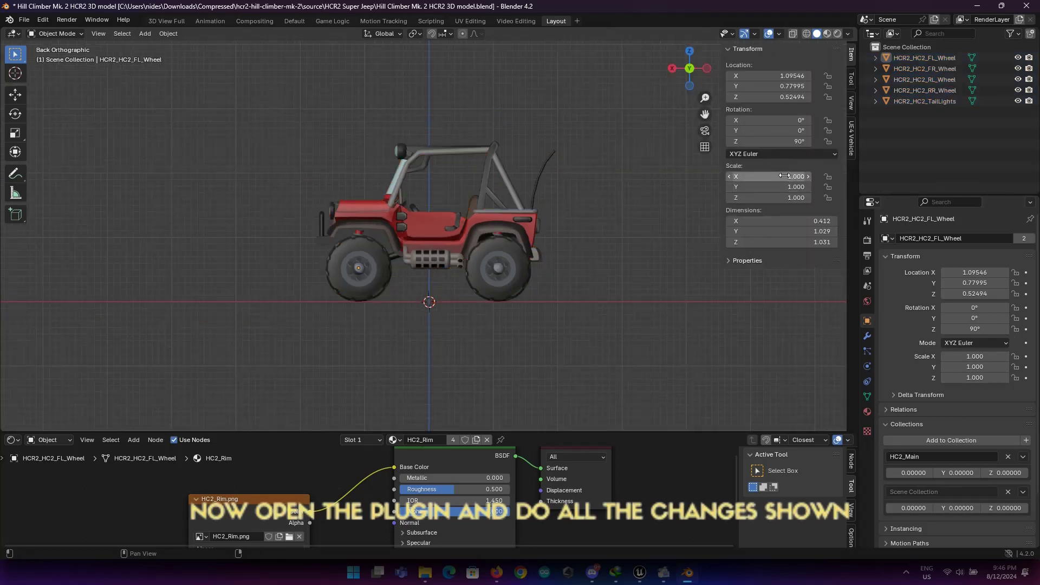
click(852, 145)
click(832, 80)
click(448, 221)
- Assign the jeep's front right and rear right wheels as Wheel FR and Wheel RR
middle_drag(448, 221, 861, 78)
click(834, 93)
click(327, 267)
middle_drag(327, 267, 487, 315)
click(832, 106)
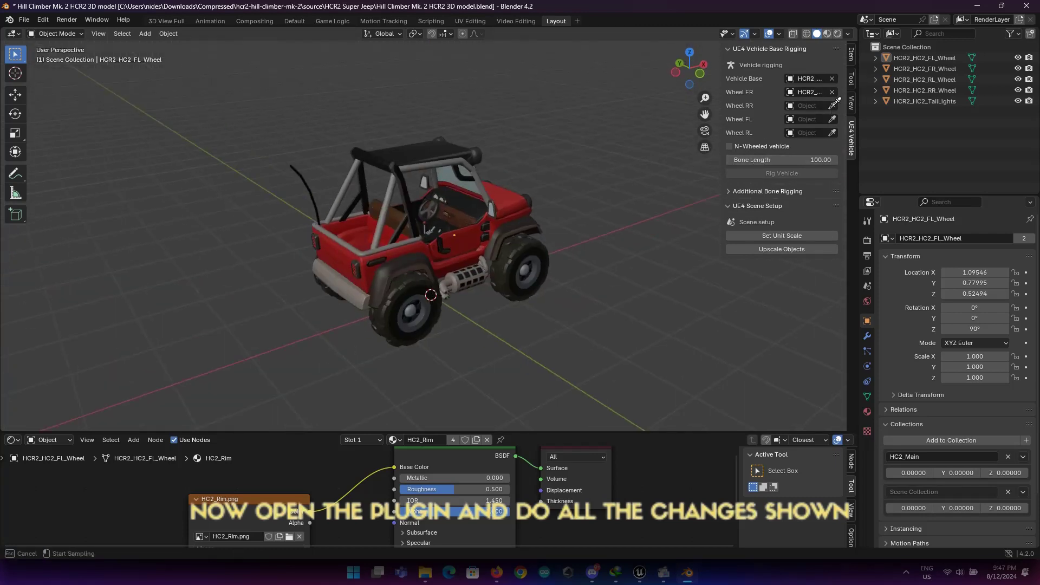
click(407, 296)
middle_drag(408, 296, 848, 113)
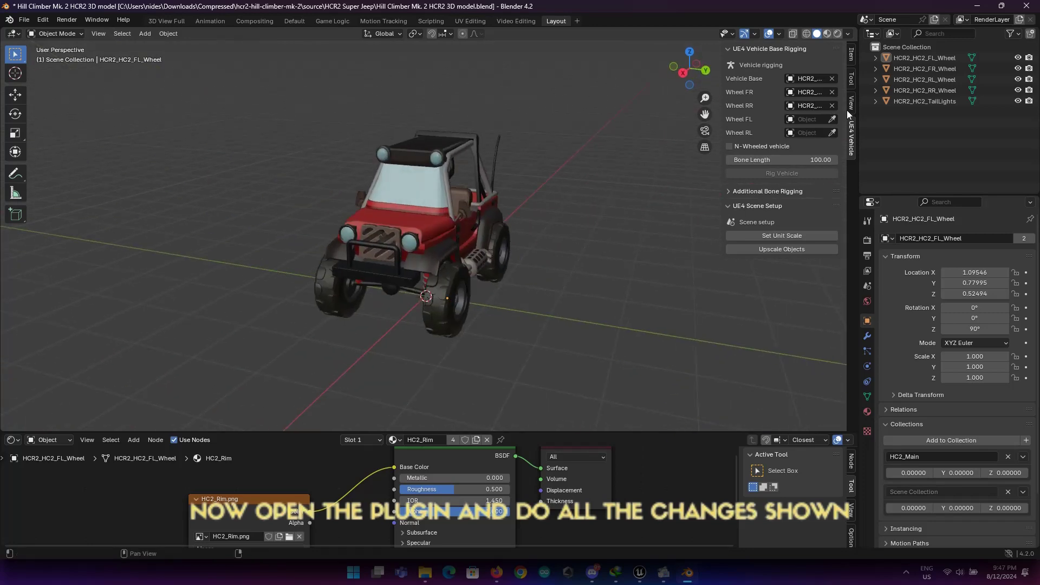
- Assign the jeep's front left and rear left wheels as Wheel FL and Wheel RL
click(834, 119)
click(440, 281)
middle_drag(439, 282, 803, 139)
click(833, 133)
click(508, 259)
middle_drag(508, 259, 788, 201)
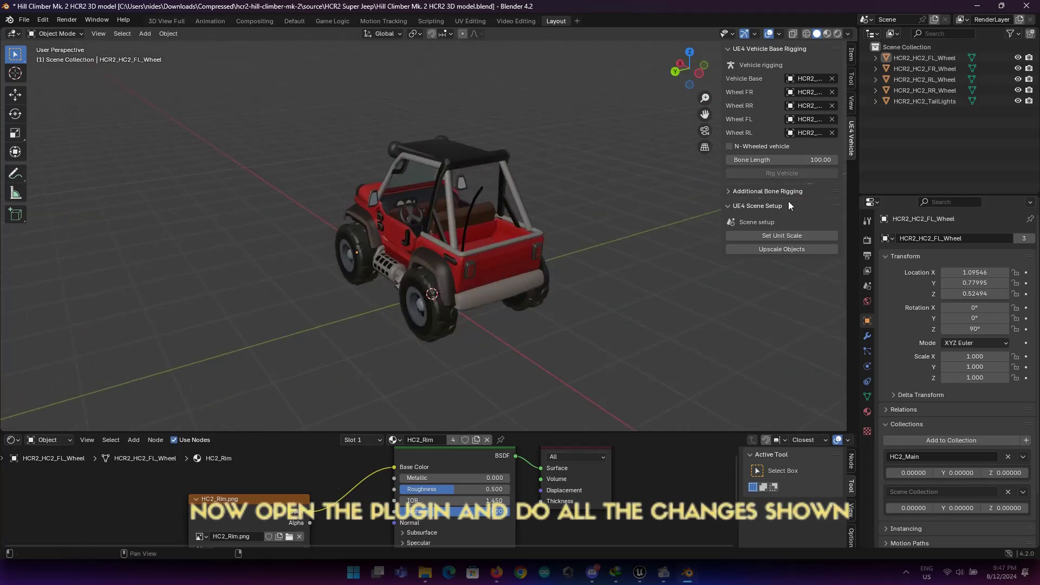
- Set the scene's unit scale for UE4 and upscale the objects with the add-on's scene setup
click(751, 239)
click(763, 248)
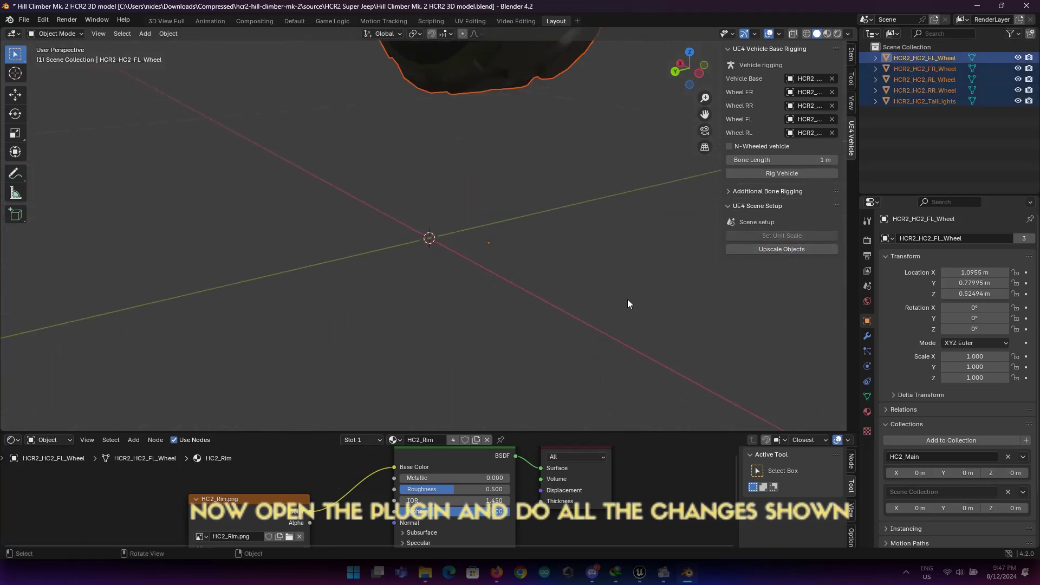
scroll(627, 301, down, 6)
scroll(619, 275, up, 2)
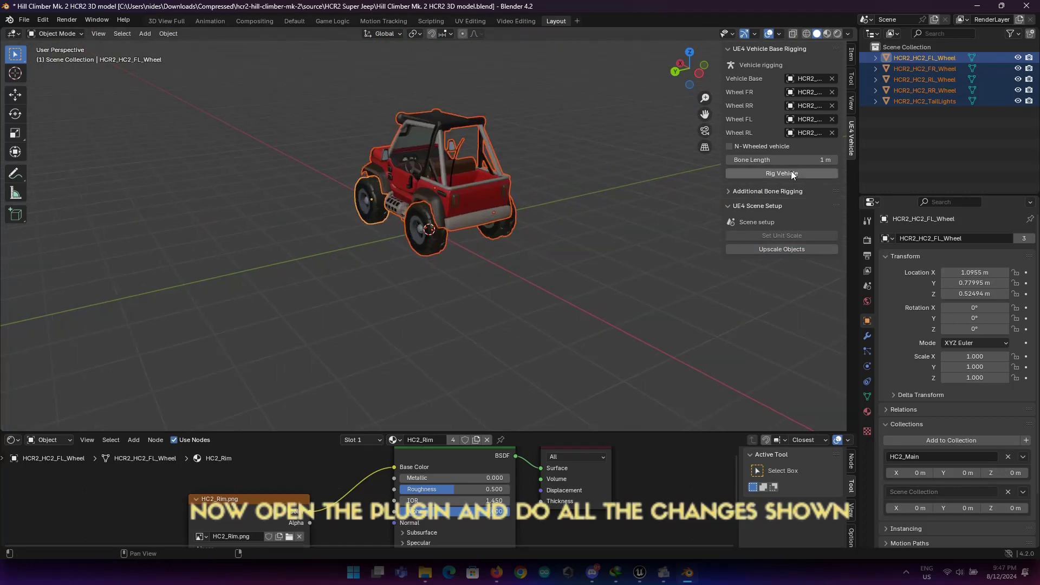
- Rig the vehicle from the assigned base and wheels with a bone length of 1 m
click(792, 174)
middle_drag(699, 195, 652, 214)
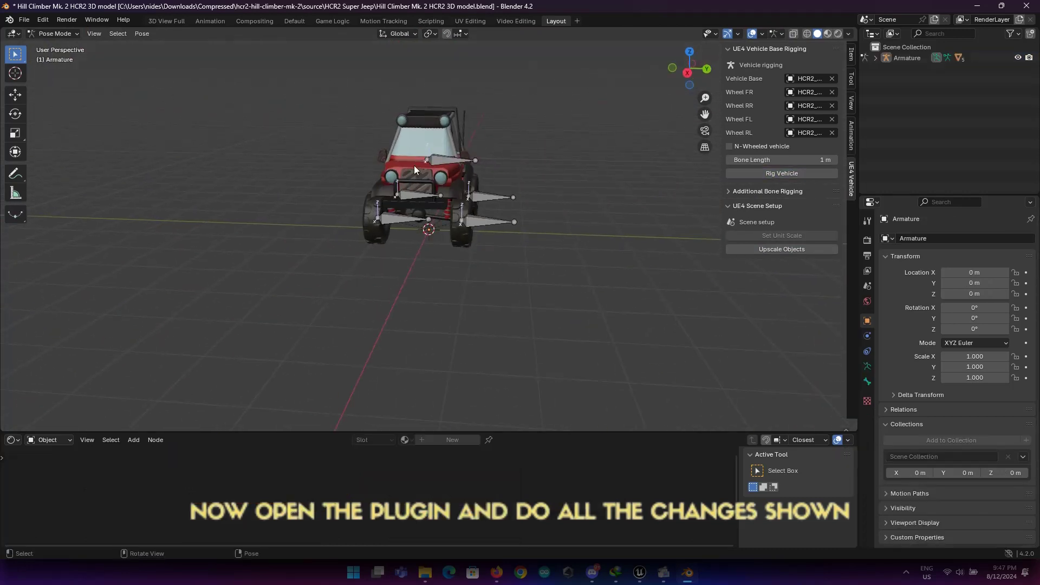
- Start an FBX export to the D:\ drive with the file name HILL_RIGGEDl.fbx
click(26, 22)
mouse_move(58, 184)
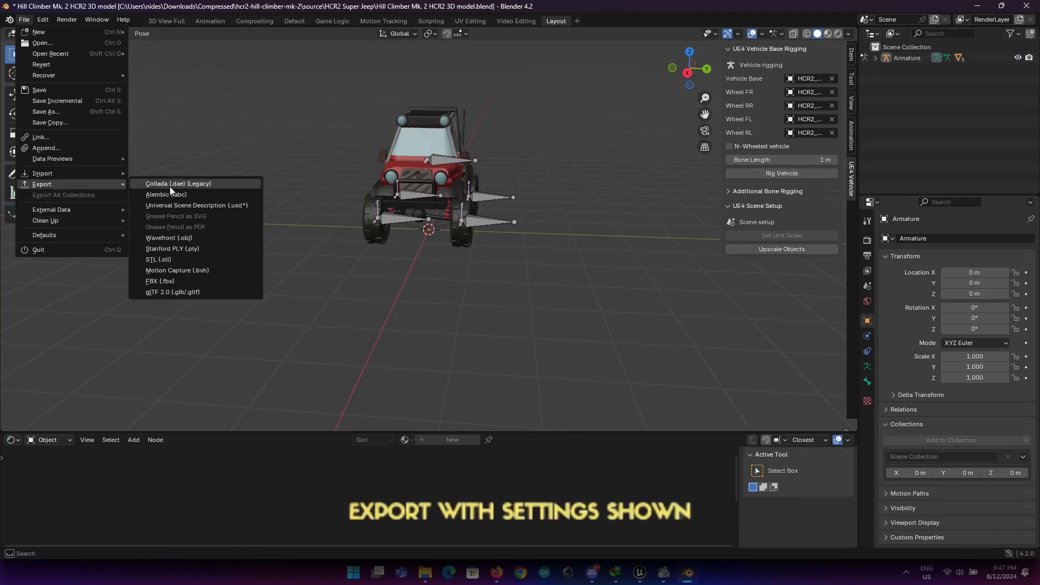
click(174, 281)
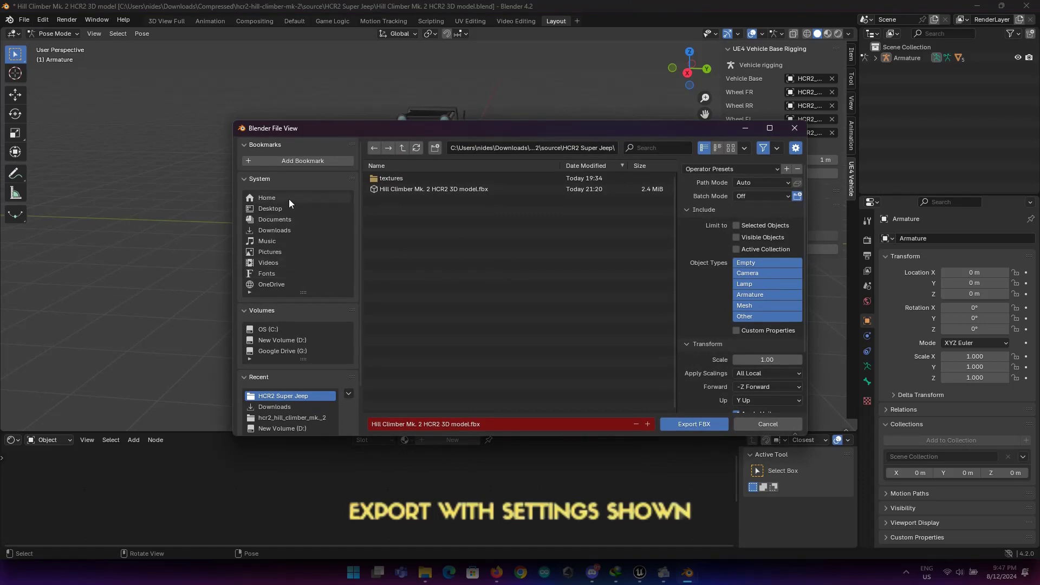
click(294, 341)
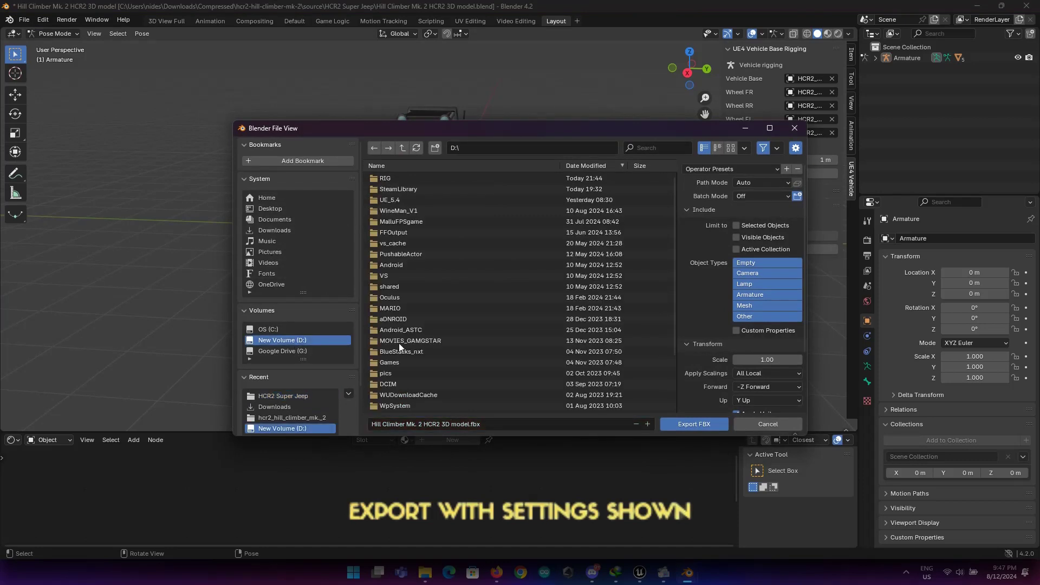
click(473, 424)
drag(469, 424, 373, 428)
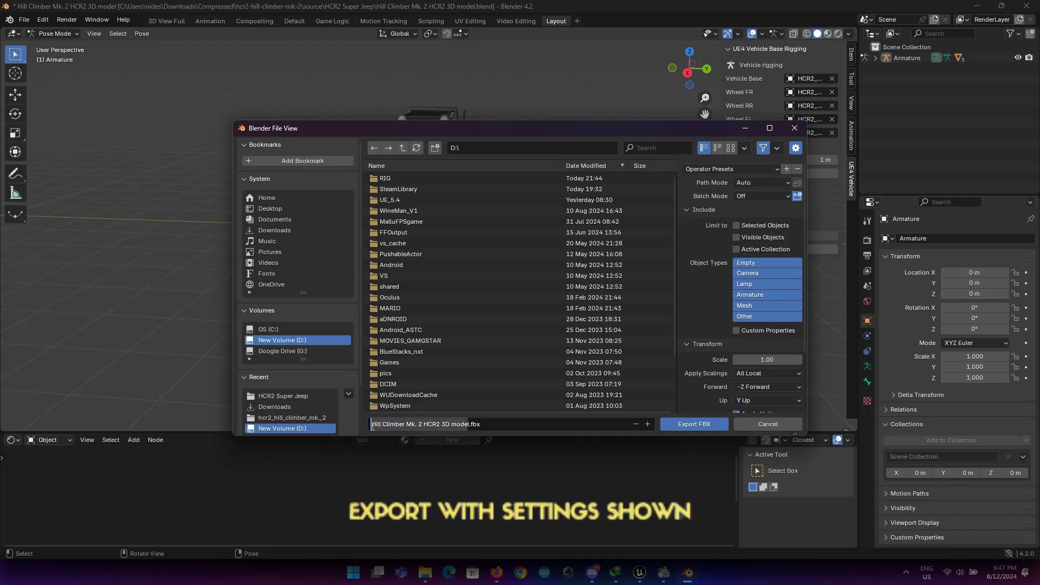
key(BackSpace)
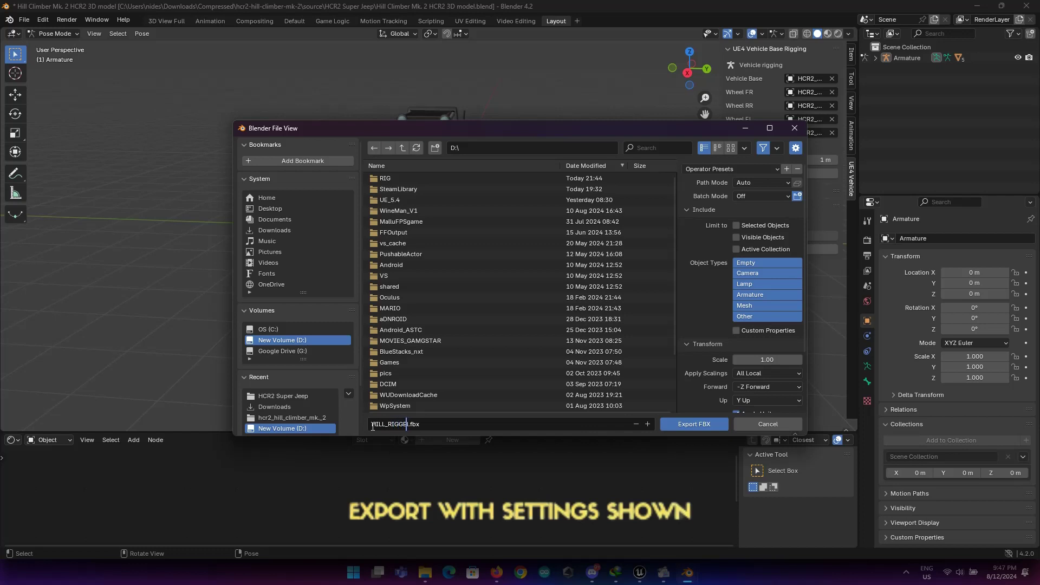
- Limit the exported object types to Armature and Mesh
click(755, 264)
click(753, 306)
shift+click(760, 295)
- Set the geometry smoothing to Face and export the rigged jeep as FBX
scroll(724, 304, down, 3)
click(688, 379)
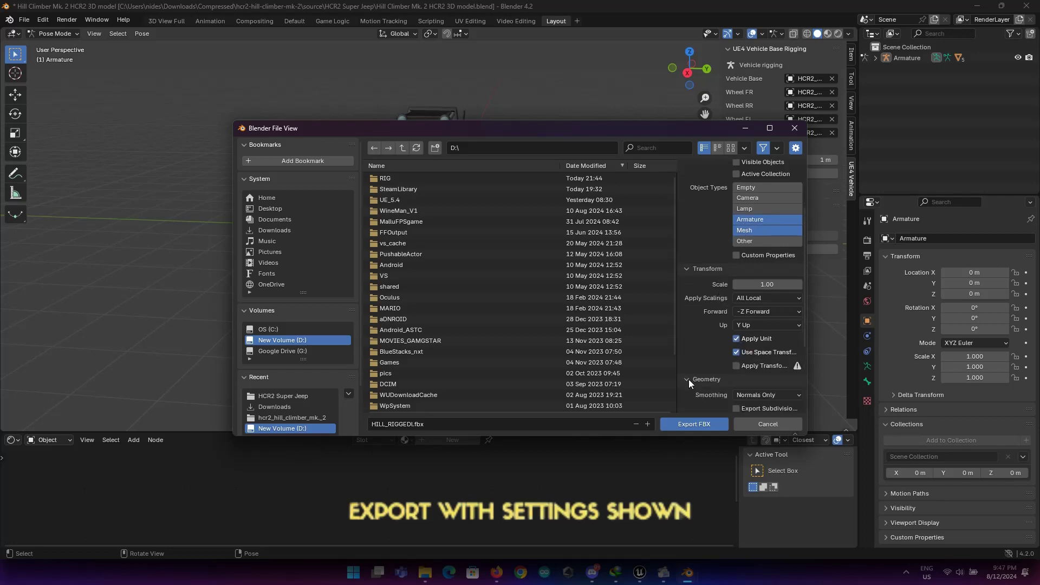
scroll(739, 334, down, 4)
click(759, 287)
click(743, 311)
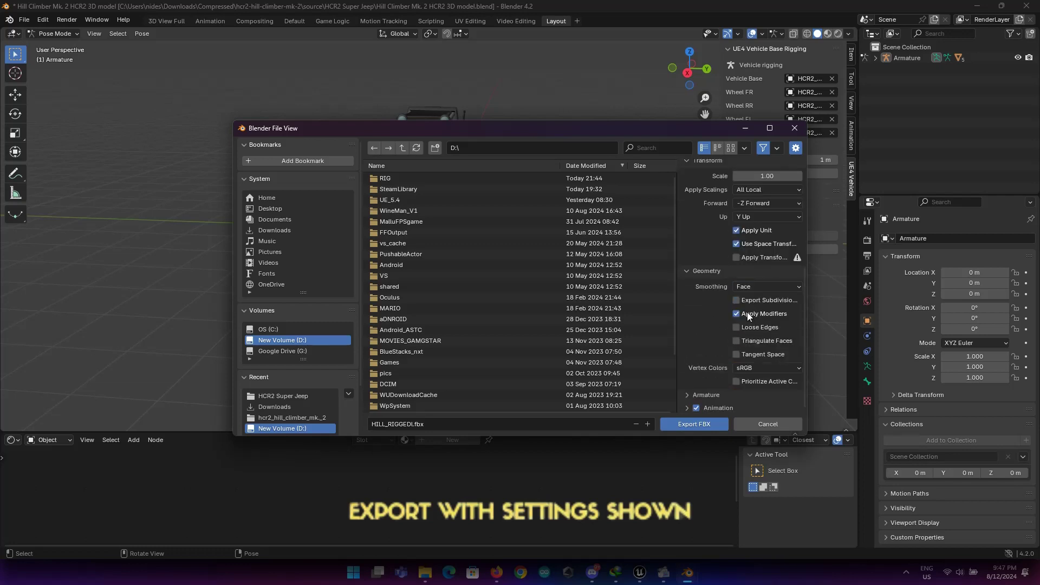
click(690, 388)
scroll(770, 353, down, 3)
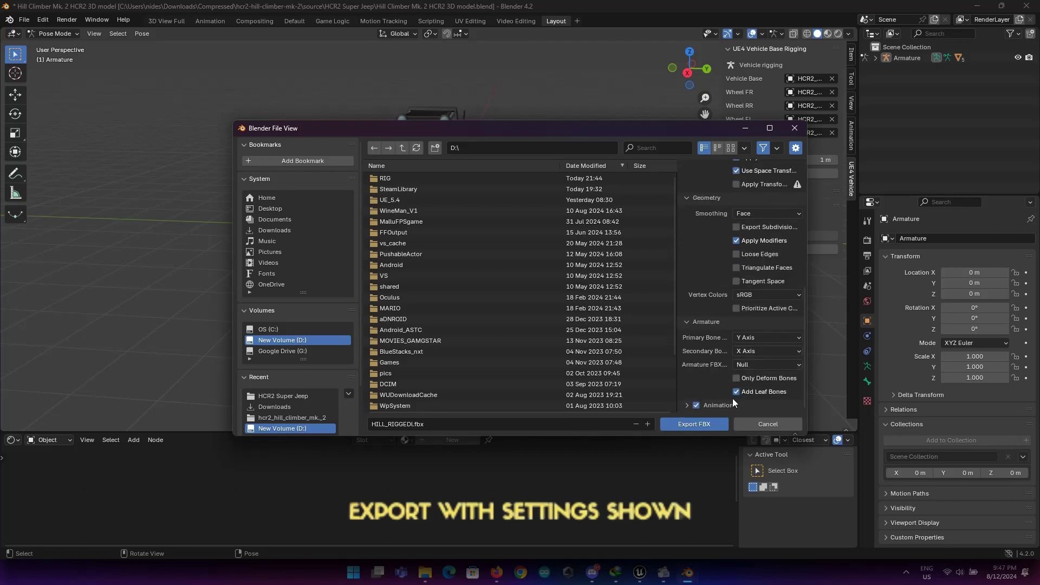
click(699, 425)
- Switch to Unreal Engine, create a new level with sky lighting and a floor, and delete its PlayerStart
click(640, 572)
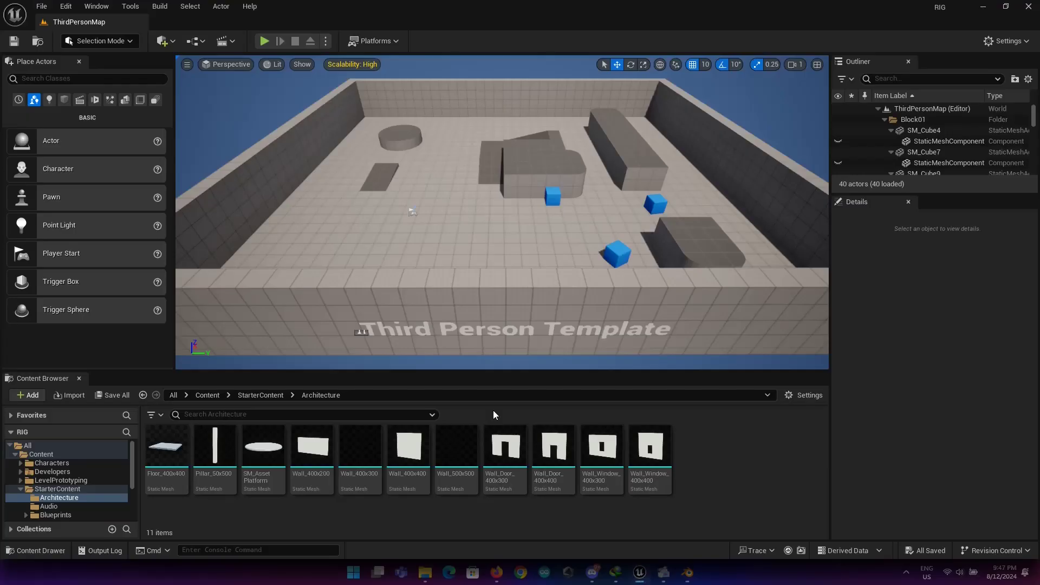
click(207, 395)
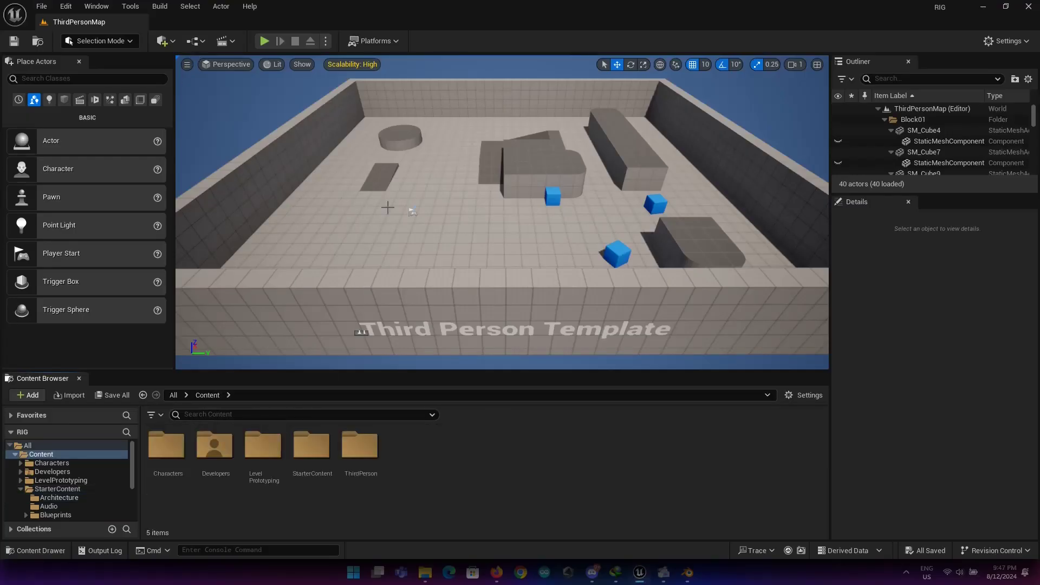
click(42, 6)
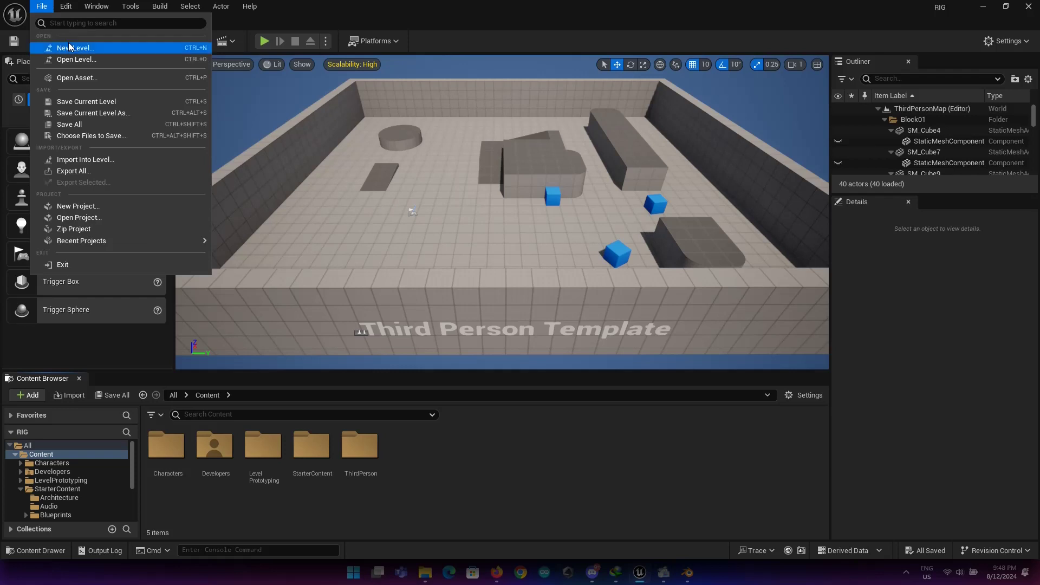
click(69, 47)
click(530, 212)
click(586, 386)
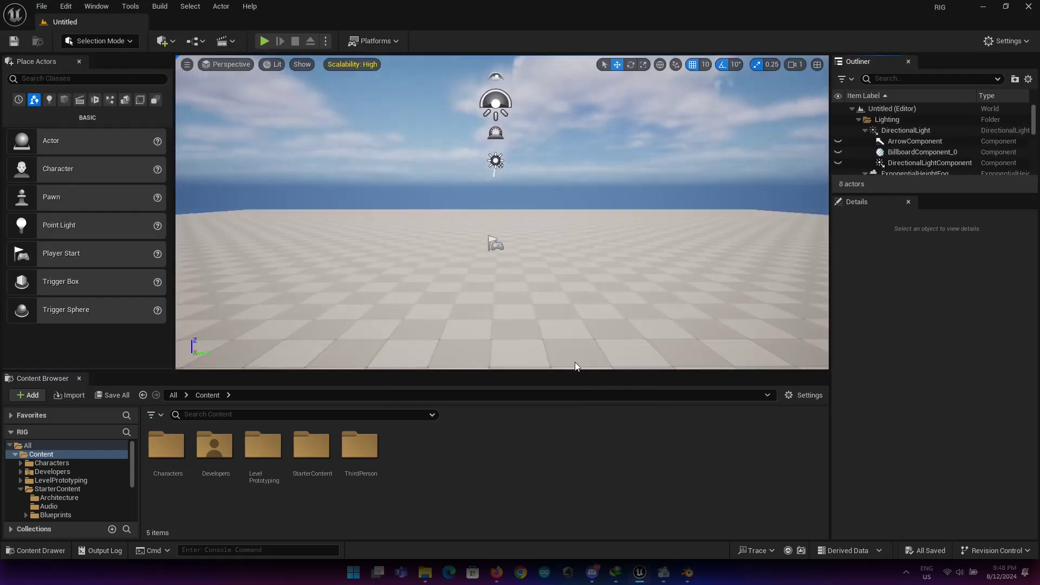
click(494, 243)
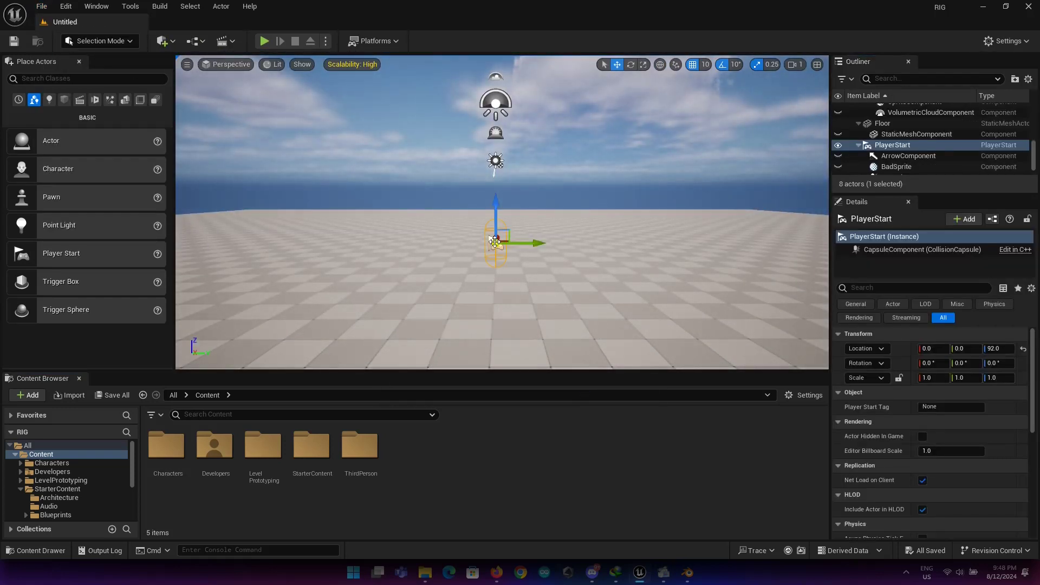
key(Delete)
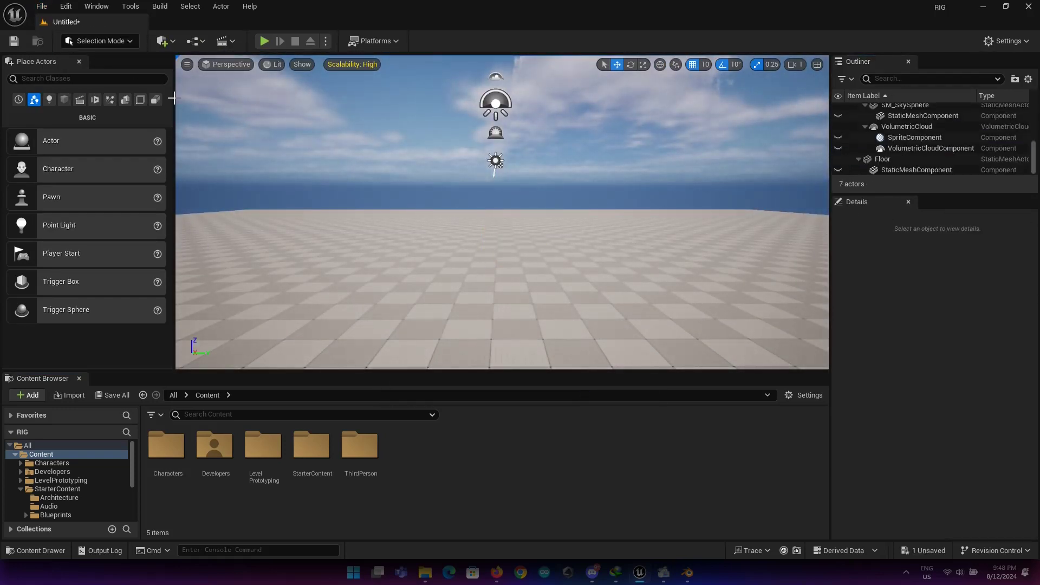
- Add the Vehicle Blueprint template content to the project and enable the missing ChaosVehiclesPlugin
click(34, 396)
click(100, 171)
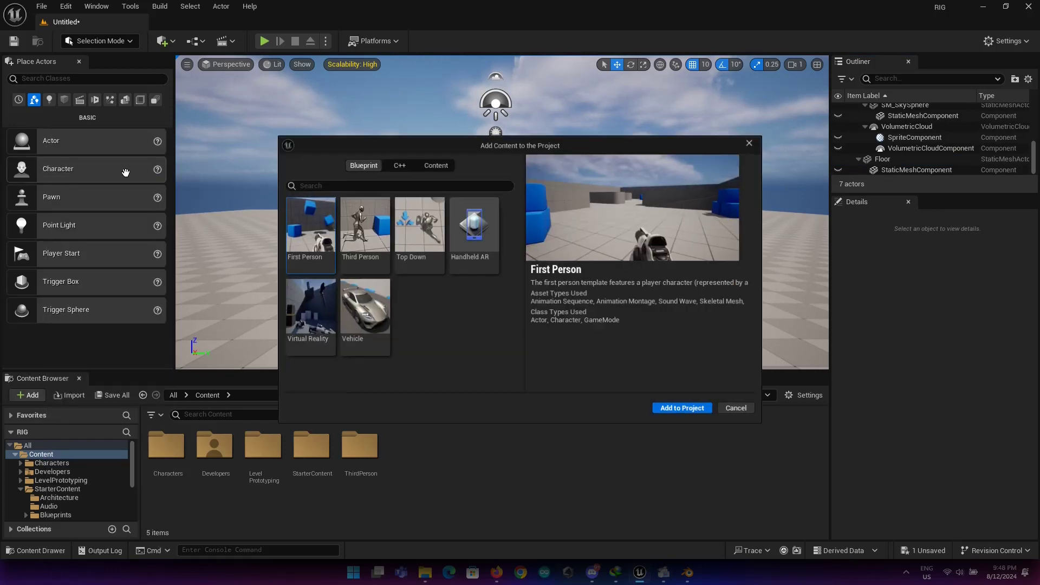
click(364, 319)
click(672, 410)
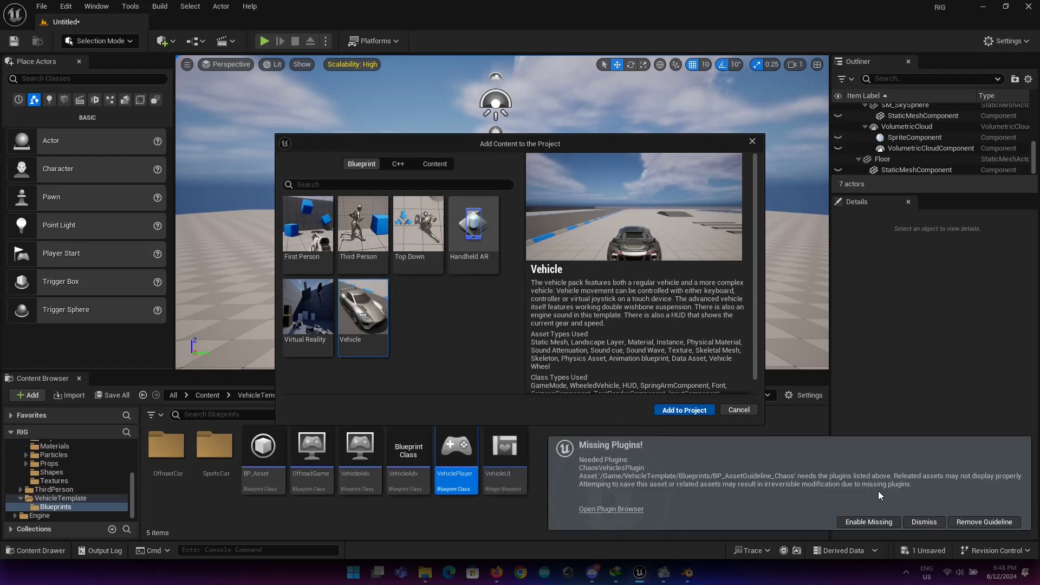
click(885, 521)
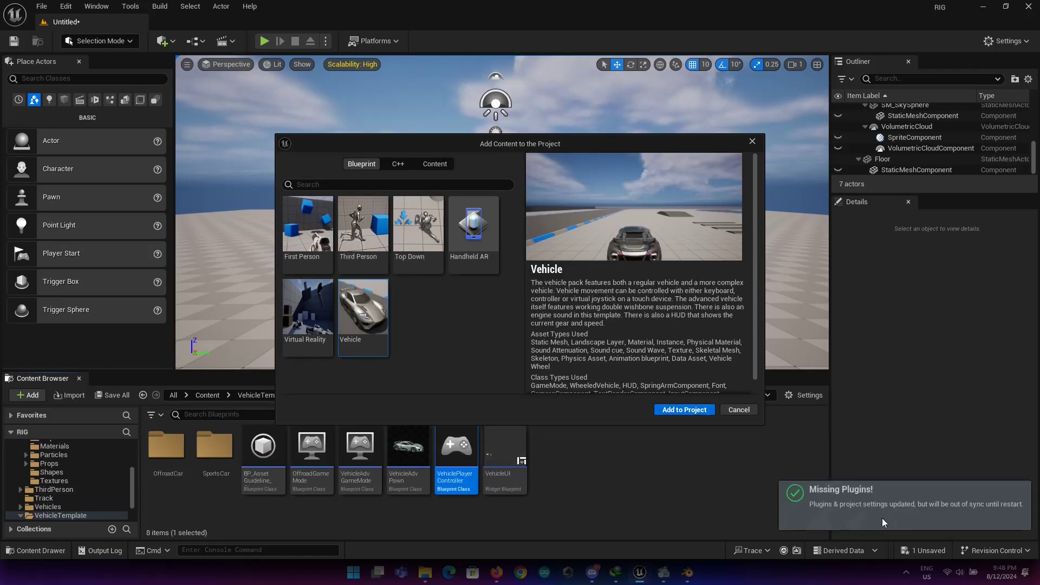
click(752, 141)
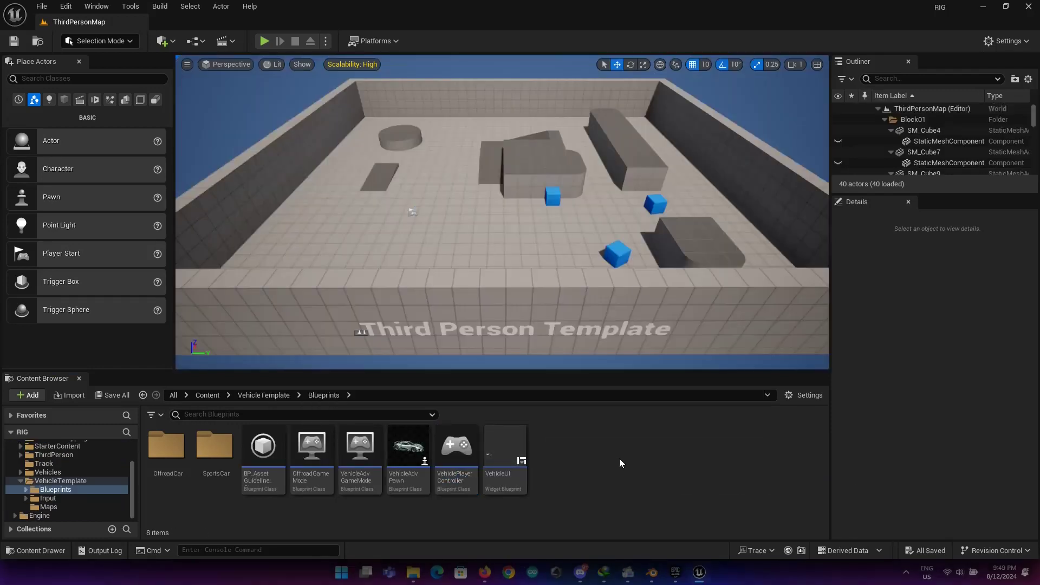
- Create a folder named hillclimb inside VehicleTemplate/Blueprints and open it
right_click(619, 458)
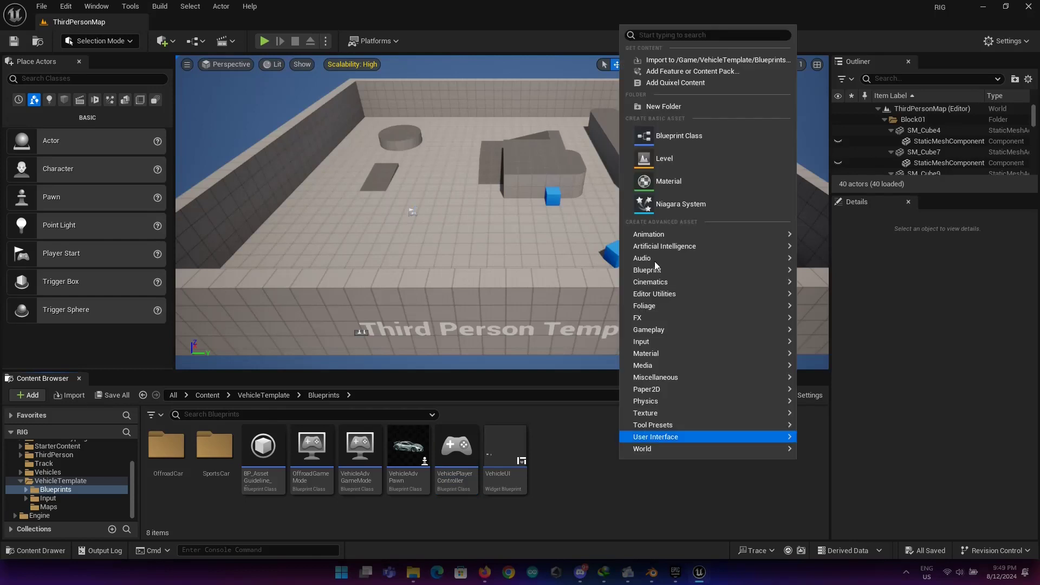
click(665, 108)
text(hillclimb)
key(Return)
key(Return)
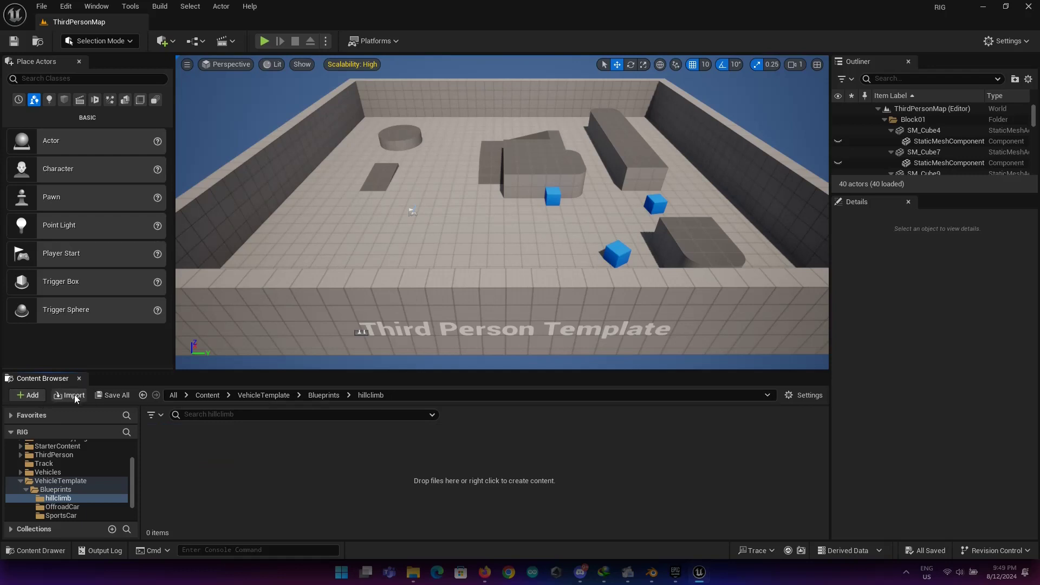
- Import HILL_RIGGEDl.fbx from the D: drive into the hillclimb folder as a skeletal mesh with new materials
click(57, 195)
click(135, 86)
click(420, 269)
scroll(597, 423, down, 5)
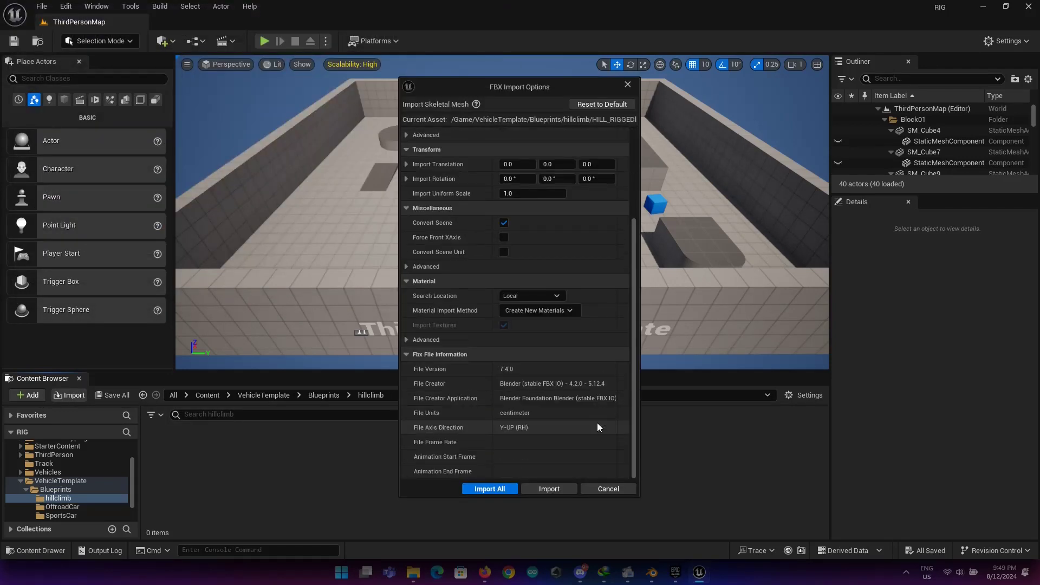
scroll(498, 274, up, 5)
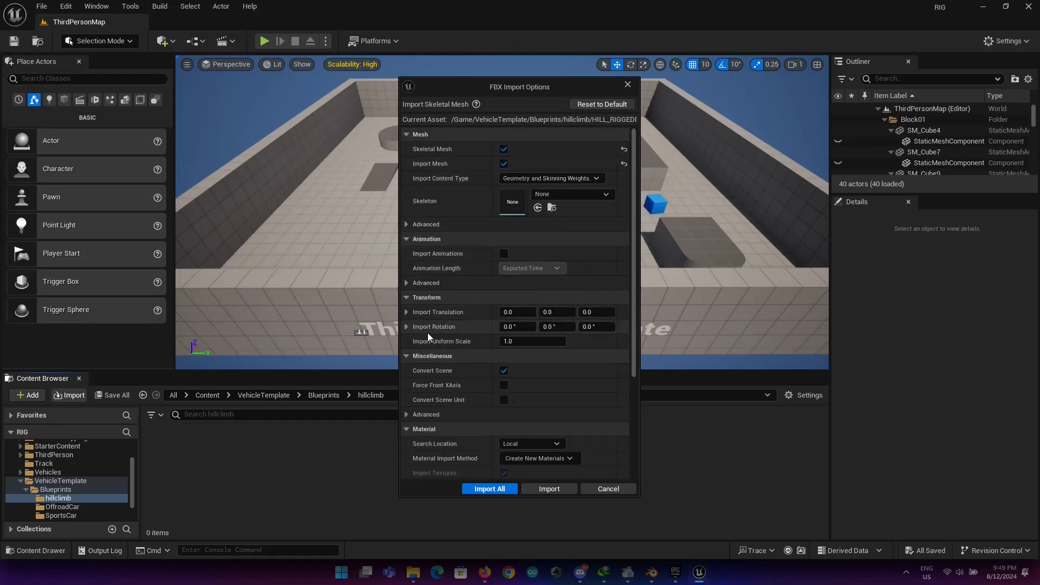
scroll(455, 379, down, 3)
click(495, 488)
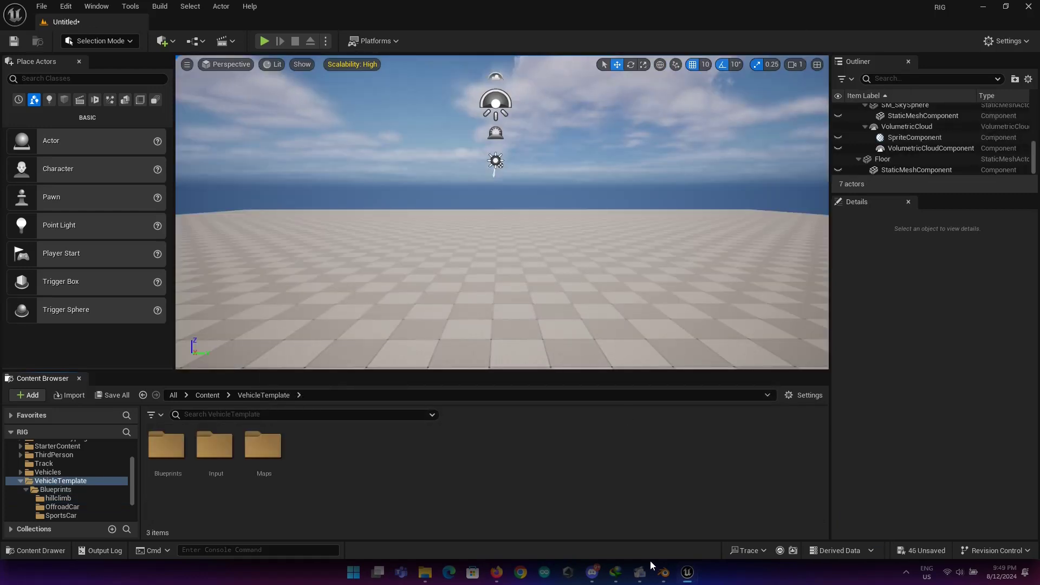
- Open the OffroadCar_Pawn blueprint from VehicleTemplate/Blueprints/OffroadCar and show its 3D preview
double_click(189, 441)
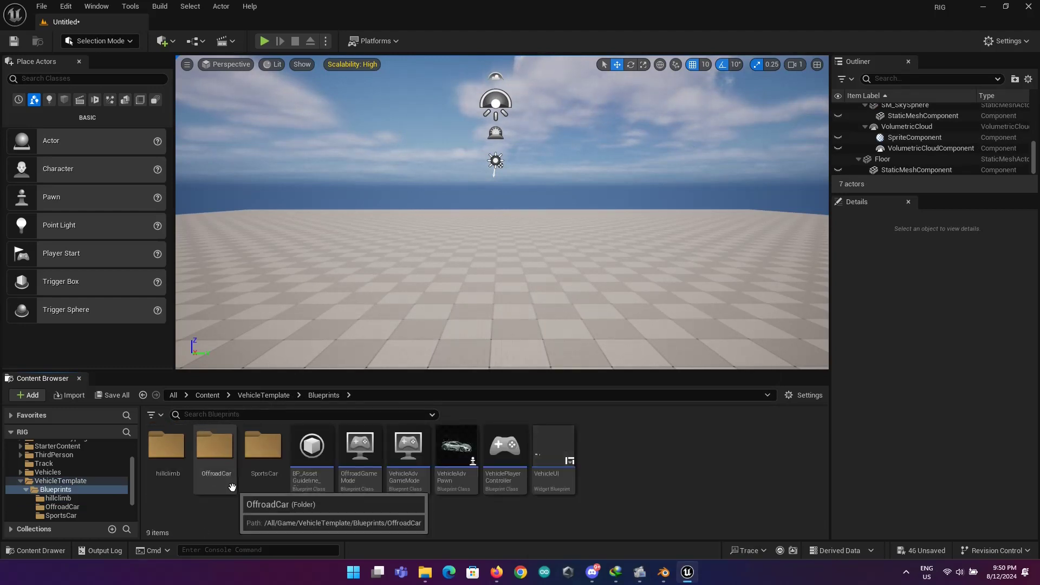
double_click(202, 482)
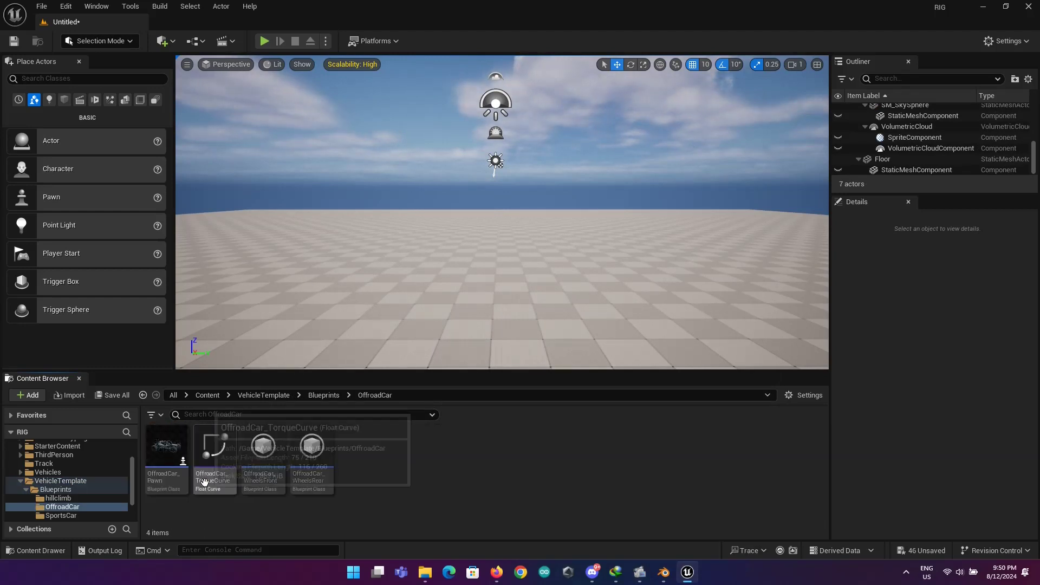
double_click(163, 485)
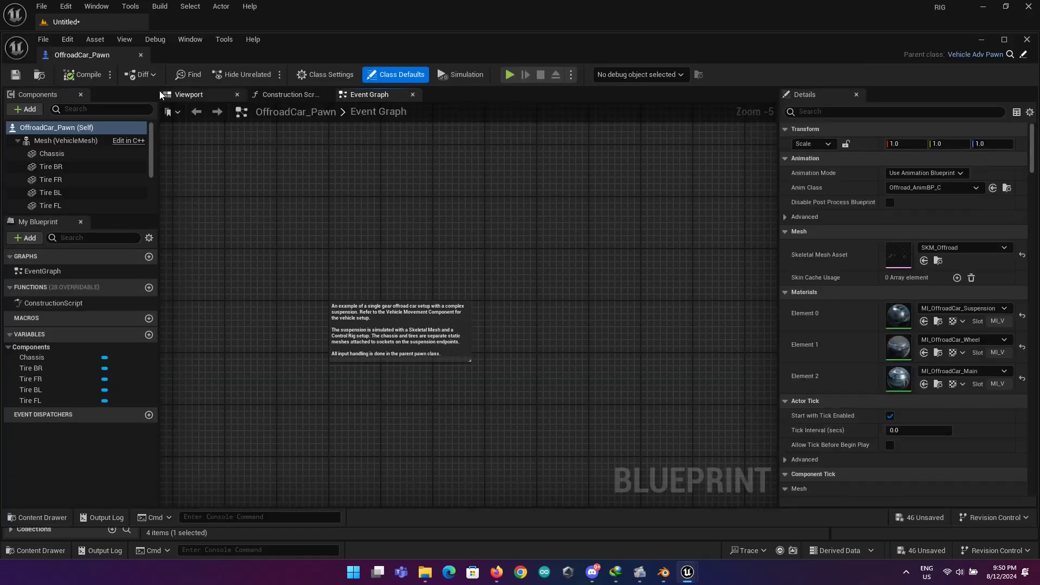
click(163, 95)
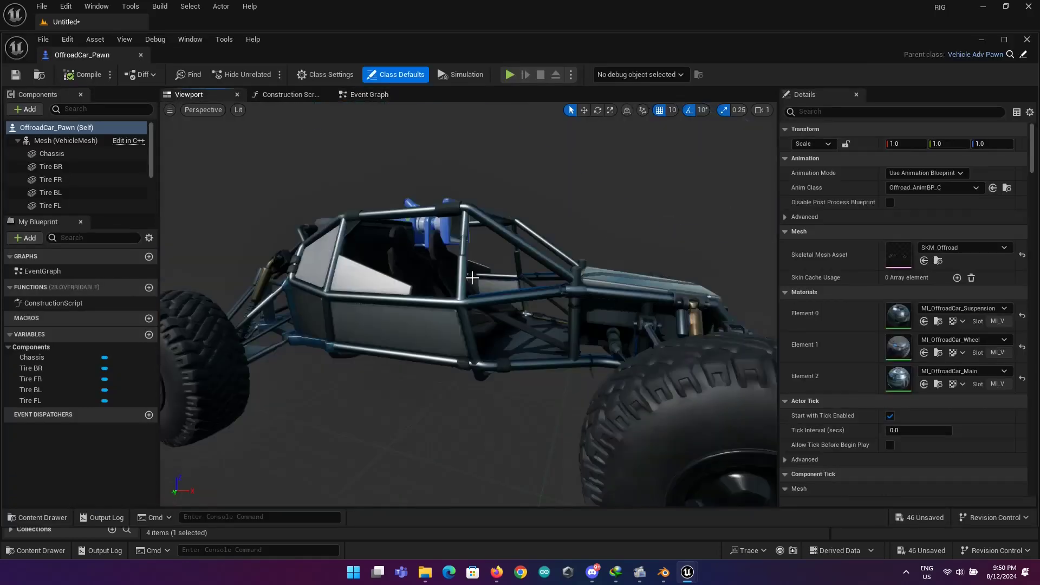
- Assign the HILL_RIGGEDl skeletal mesh to the pawn's vehicle mesh component in place of the off-road car
click(474, 295)
click(964, 364)
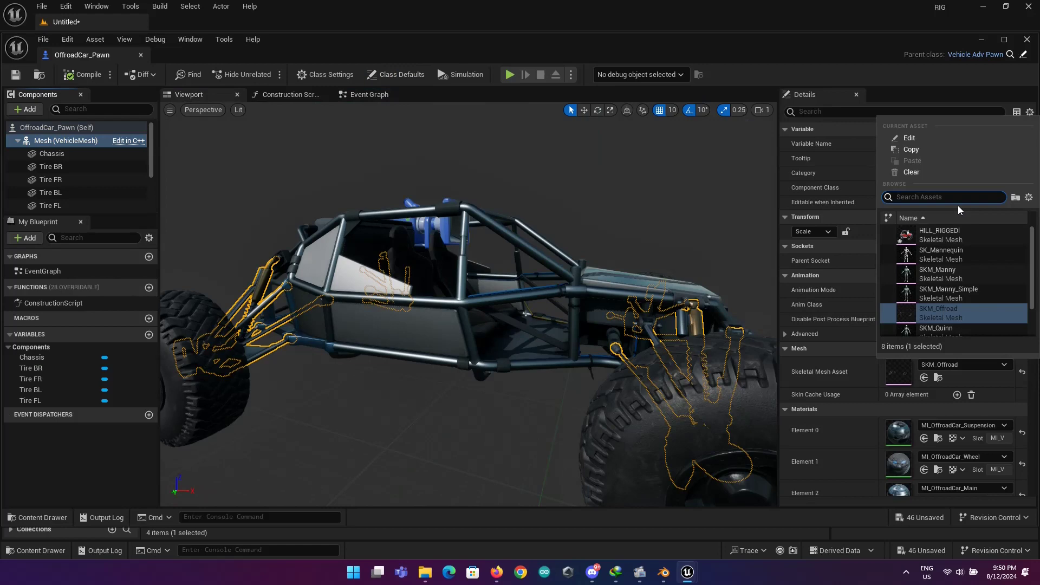
text(hill)
click(967, 241)
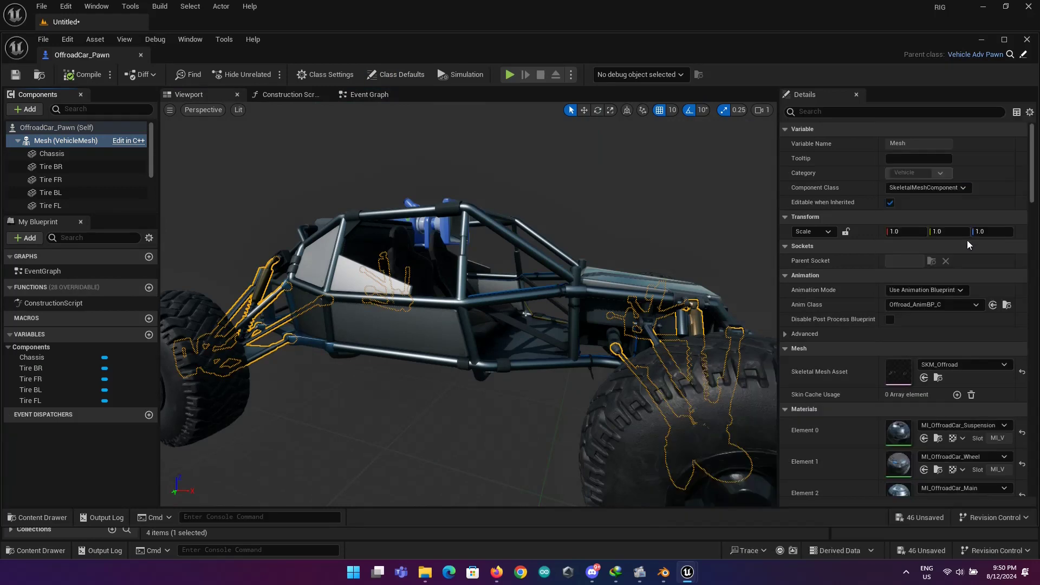
- Delete the old Chassis and the Tire BR, FR, BL and FL components from the pawn
click(49, 153)
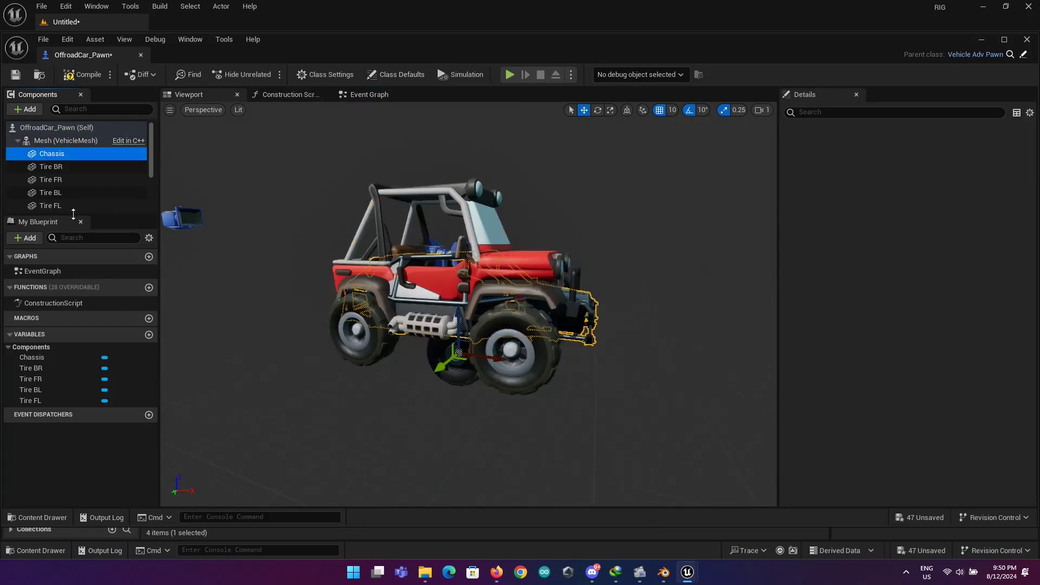
shift+click(72, 204)
key(Delete)
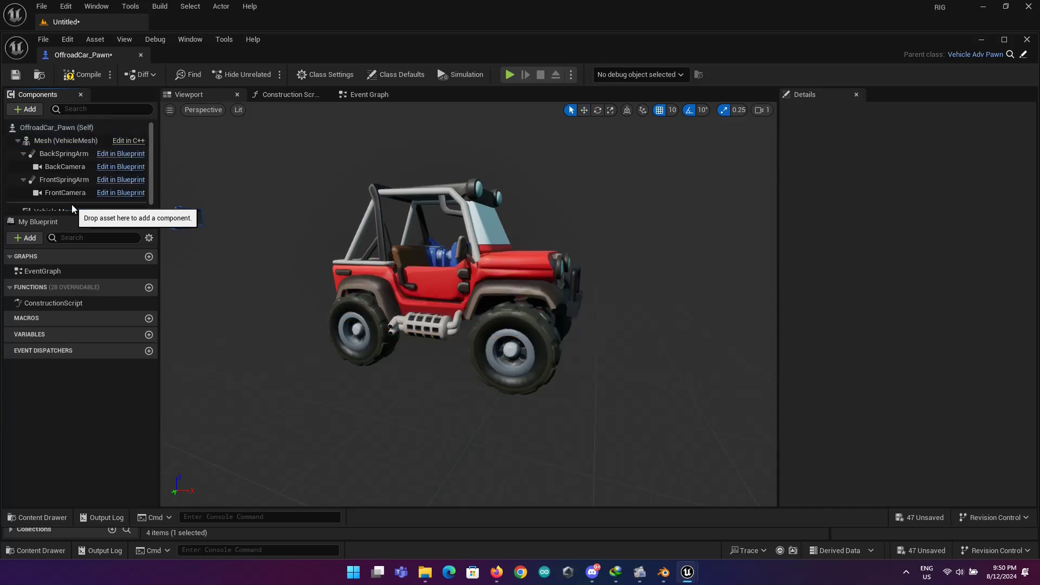
- Expand all four Wheel Setups entries of the Vehicle Movement Component to show their bone names
click(56, 204)
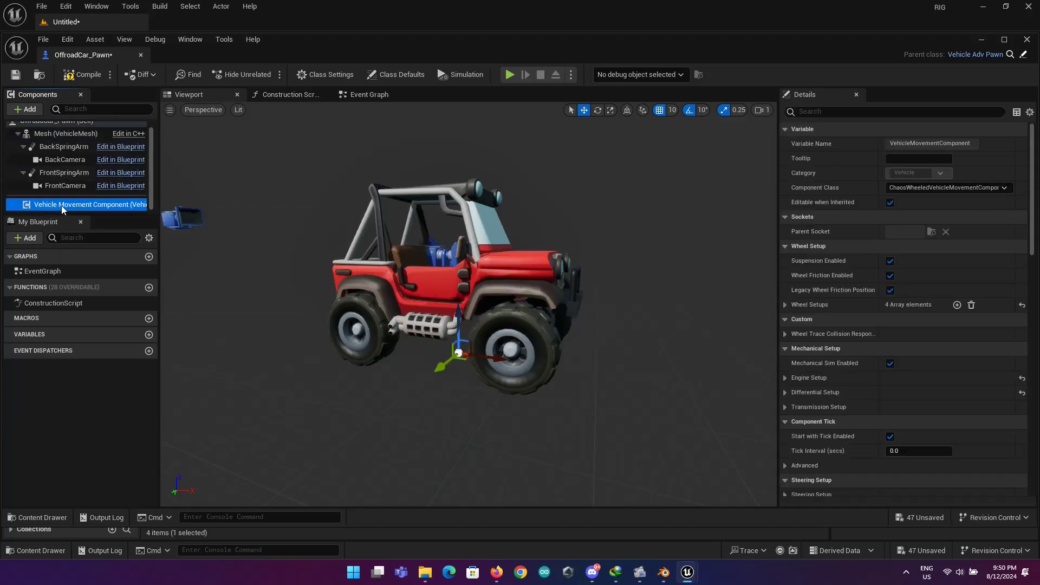
scroll(915, 298, down, 5)
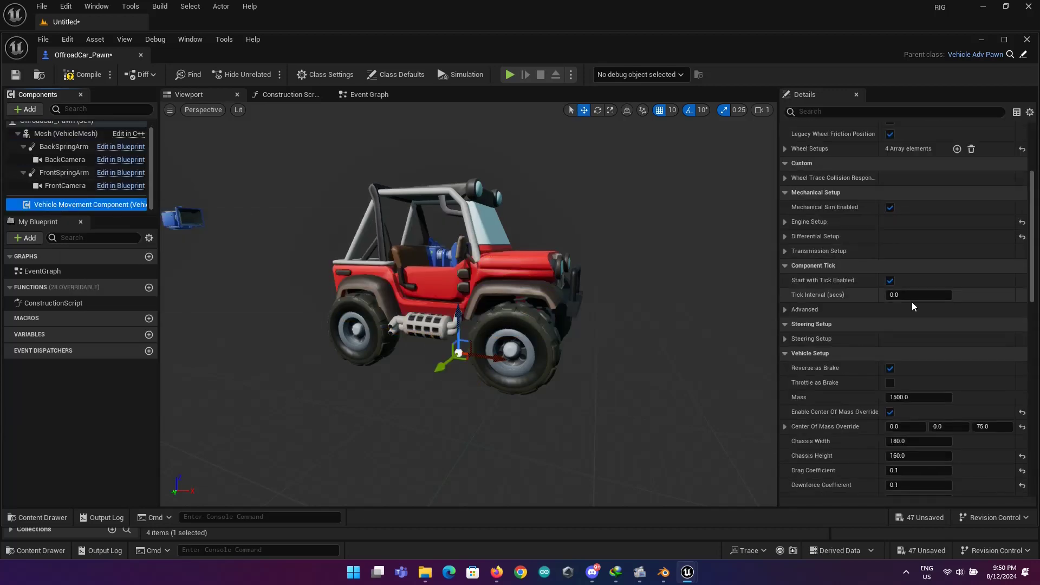
click(785, 149)
click(795, 164)
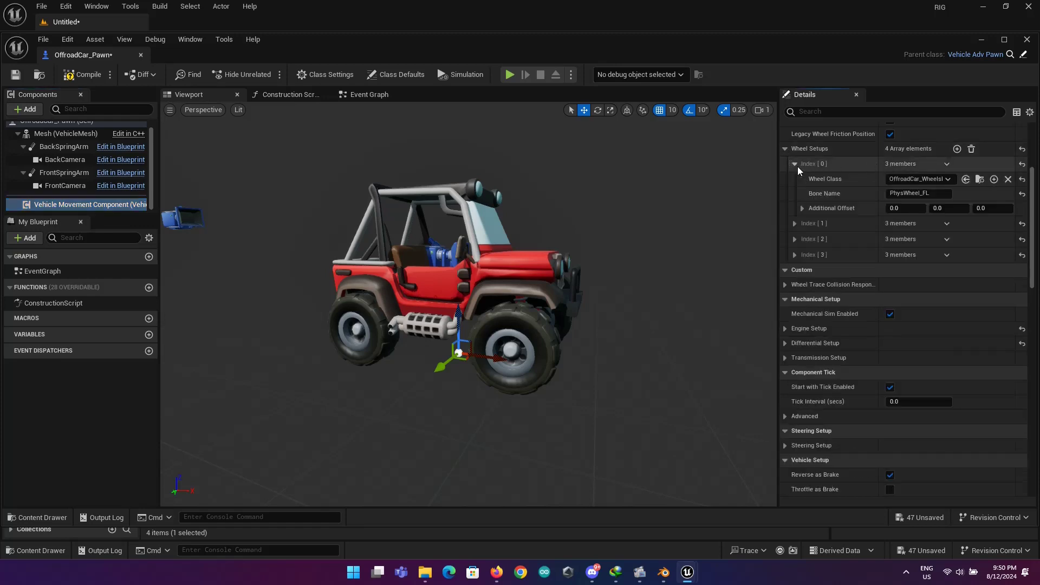
click(794, 224)
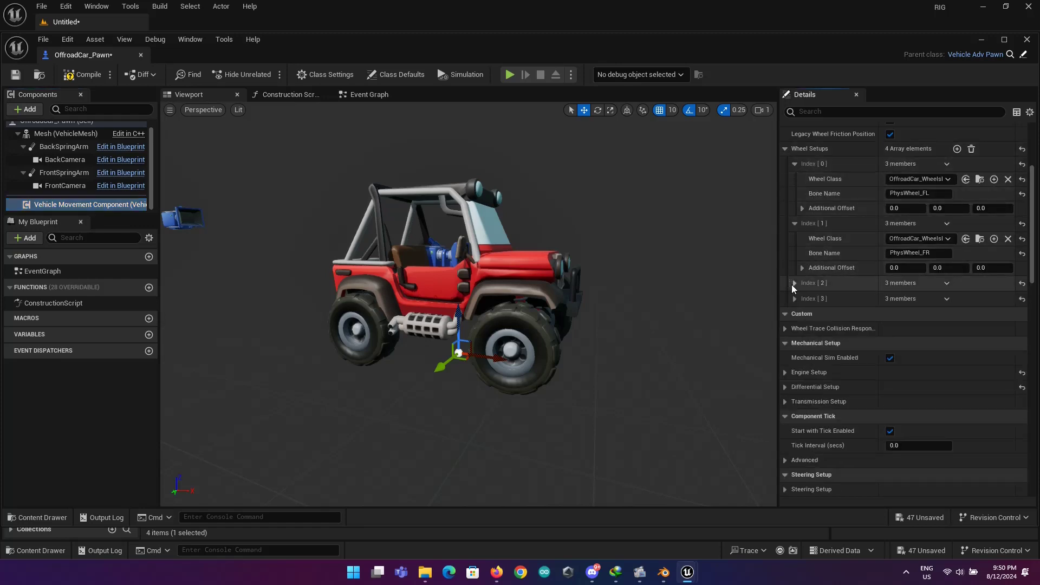
click(793, 283)
click(793, 343)
- Open the HILL_RIGGEDl skeletal mesh and check the wheel bone names in its skeleton
click(460, 295)
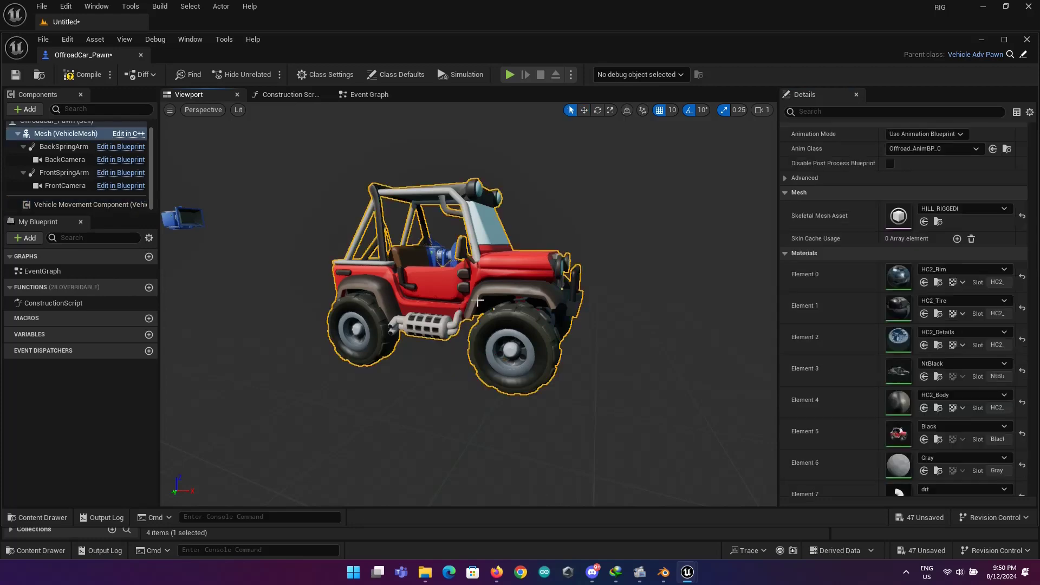
double_click(898, 233)
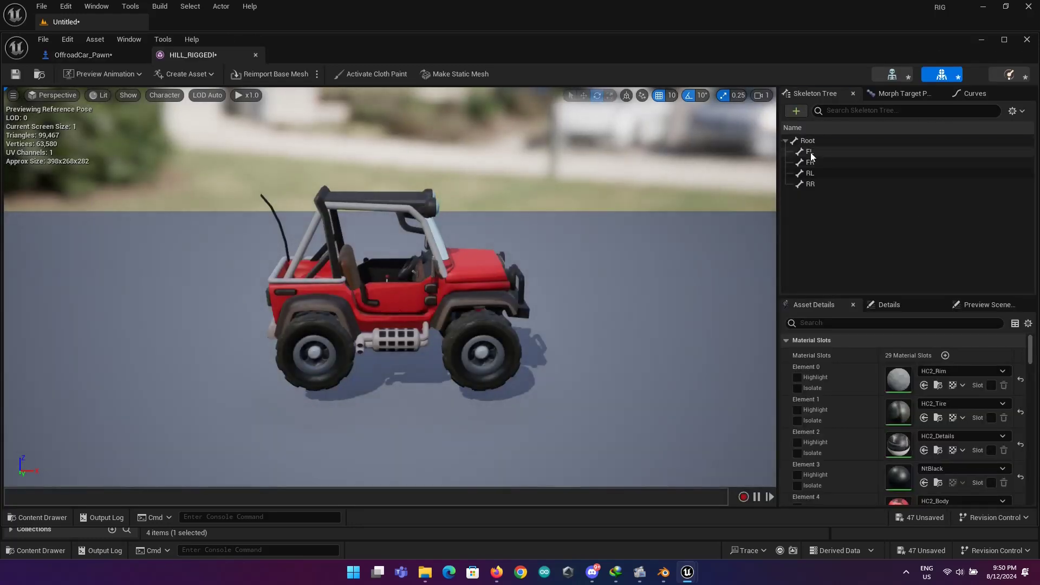
click(813, 162)
click(816, 173)
click(815, 184)
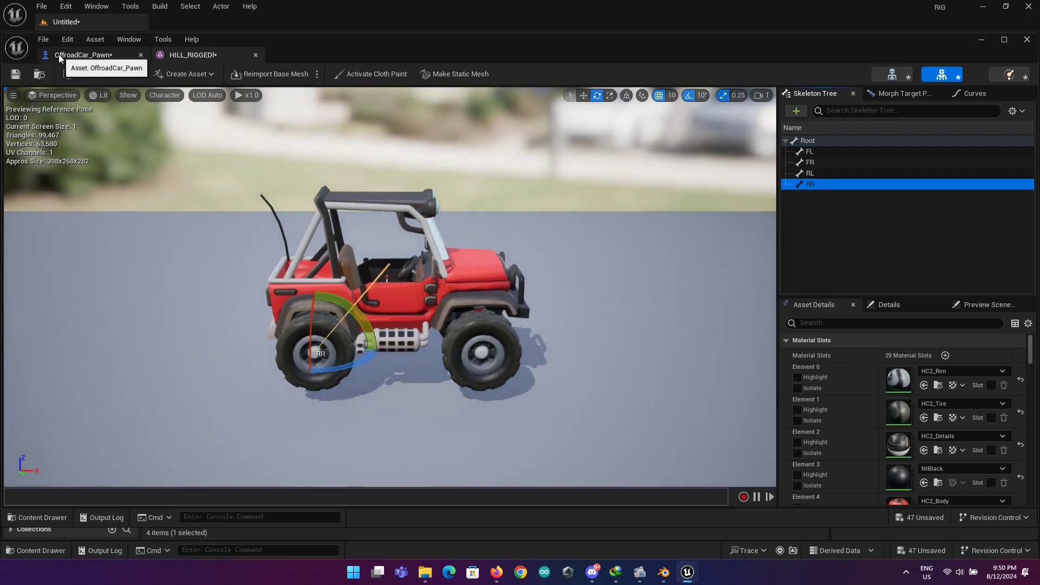
- Set the Vehicle Movement Component's wheel bone names to FL, FR, RL and RR for indices 0 to 3, and compile the blueprint
click(60, 56)
click(46, 209)
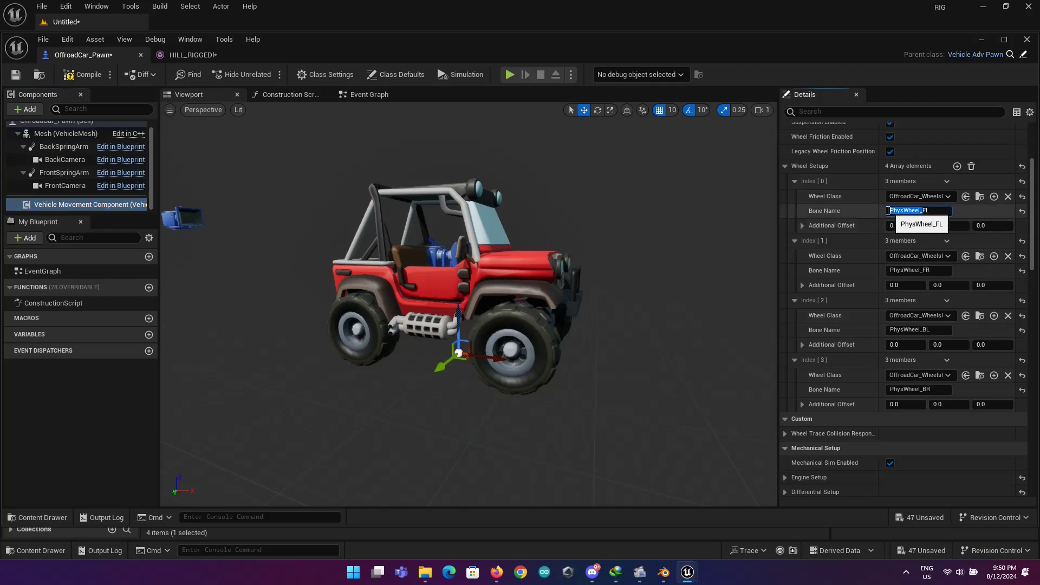
key(BackSpace)
click(930, 270)
drag(921, 272, 875, 274)
key(BackSpace)
key(BackSpace)
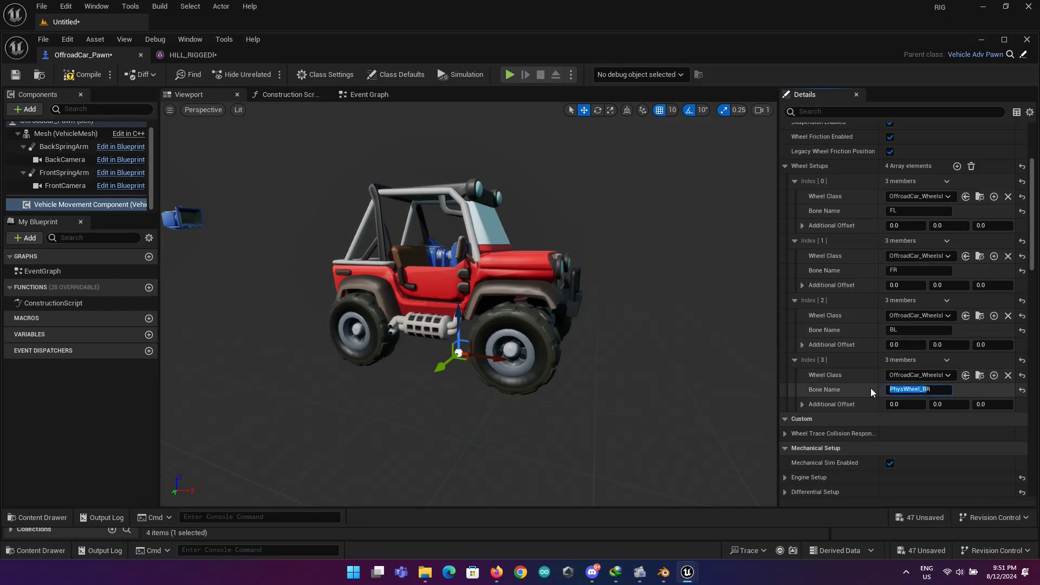
key(BackSpace)
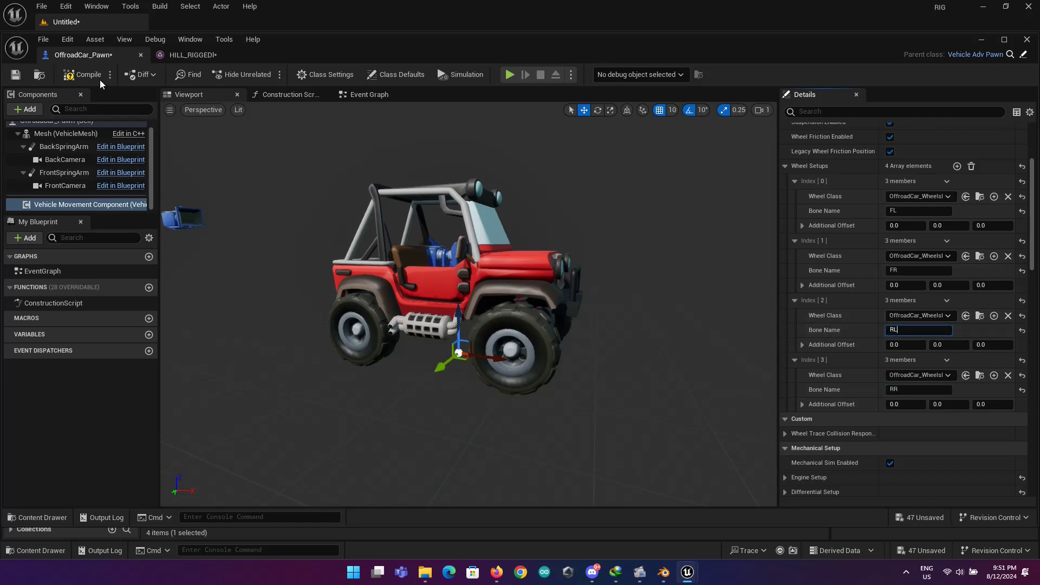
click(82, 74)
- Place OffroadCar_Pawn on the level floor and set its Auto Possess Player to Player 0
click(981, 41)
drag(200, 453, 465, 291)
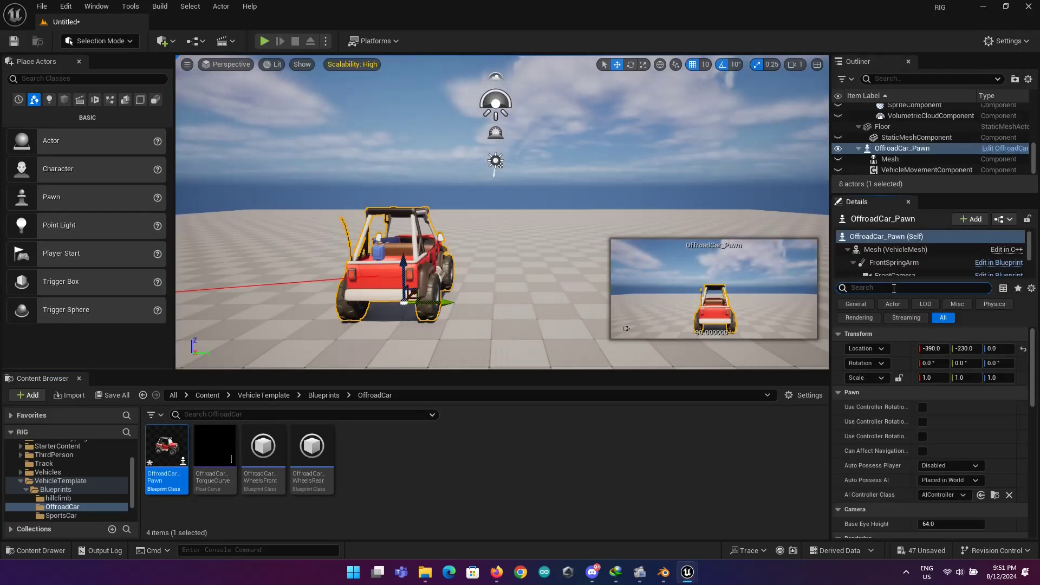
click(967, 348)
click(945, 370)
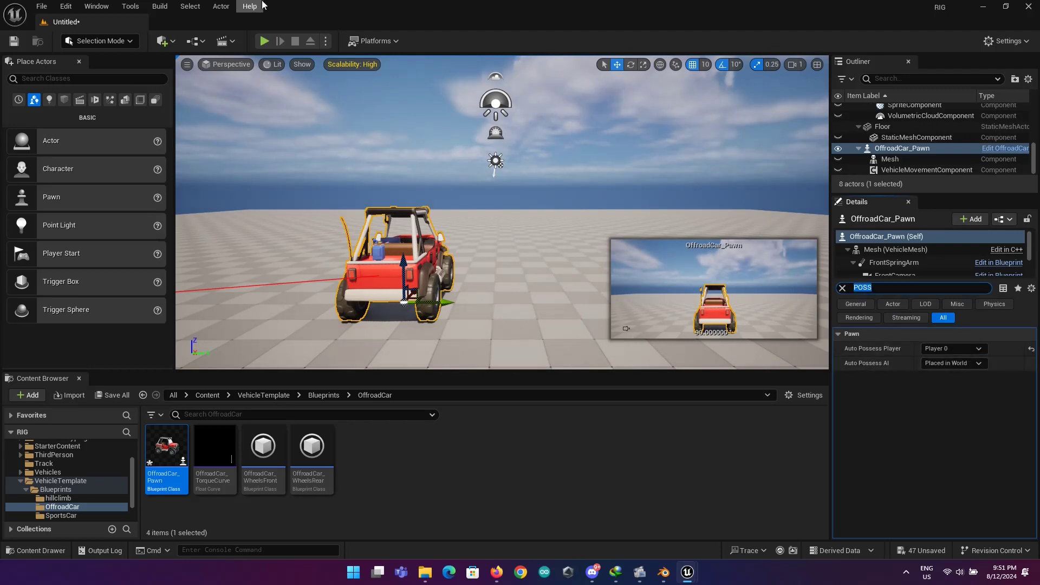
- Override the level's game mode with OffroadGameMode
click(204, 41)
mouse_move(233, 165)
mouse_move(401, 182)
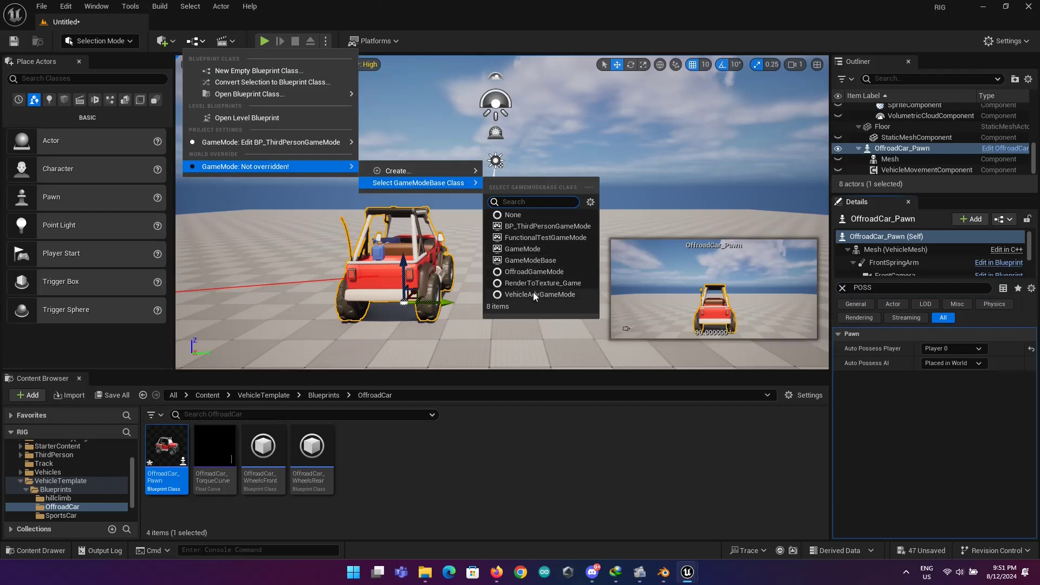
click(534, 271)
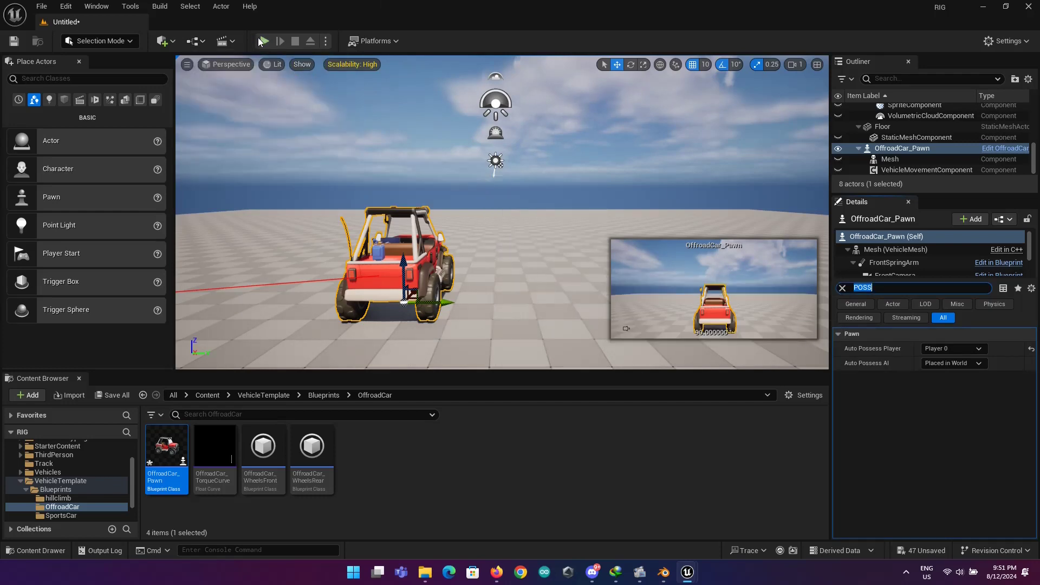
- Play the level and test-drive the jeep forward while steering left
click(263, 41)
key(w)
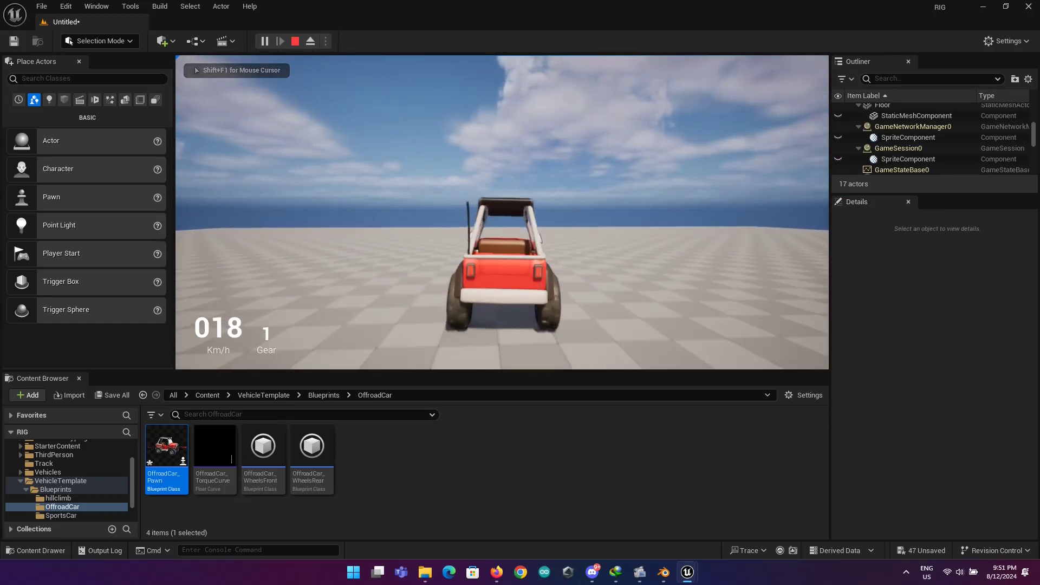
key(a)
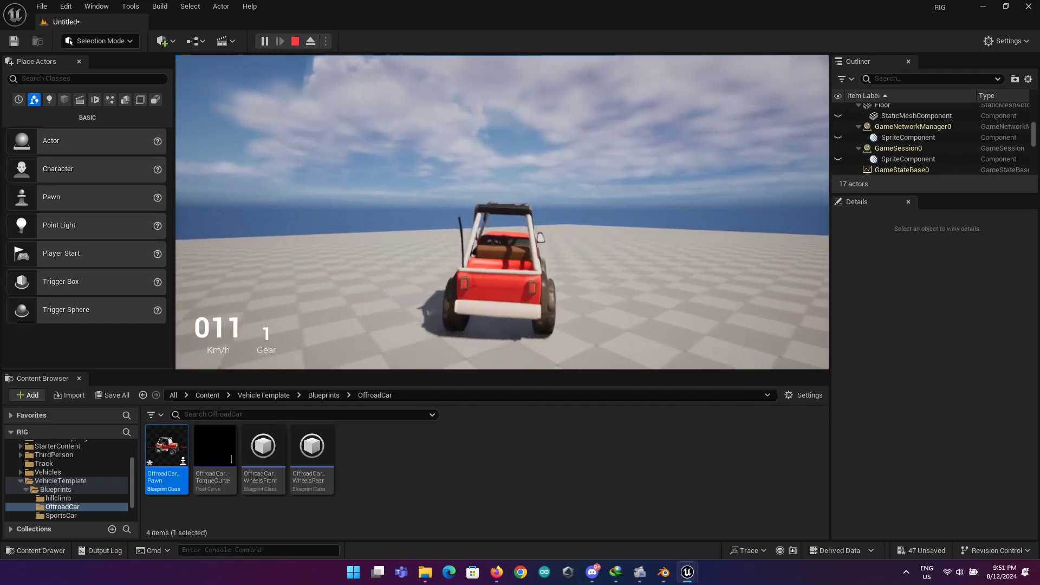
key(a)
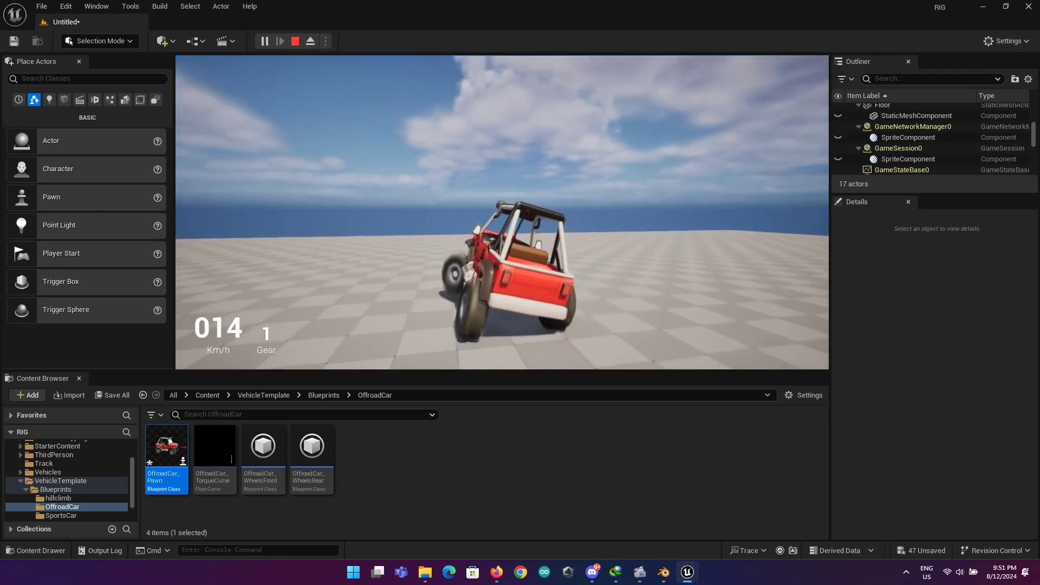